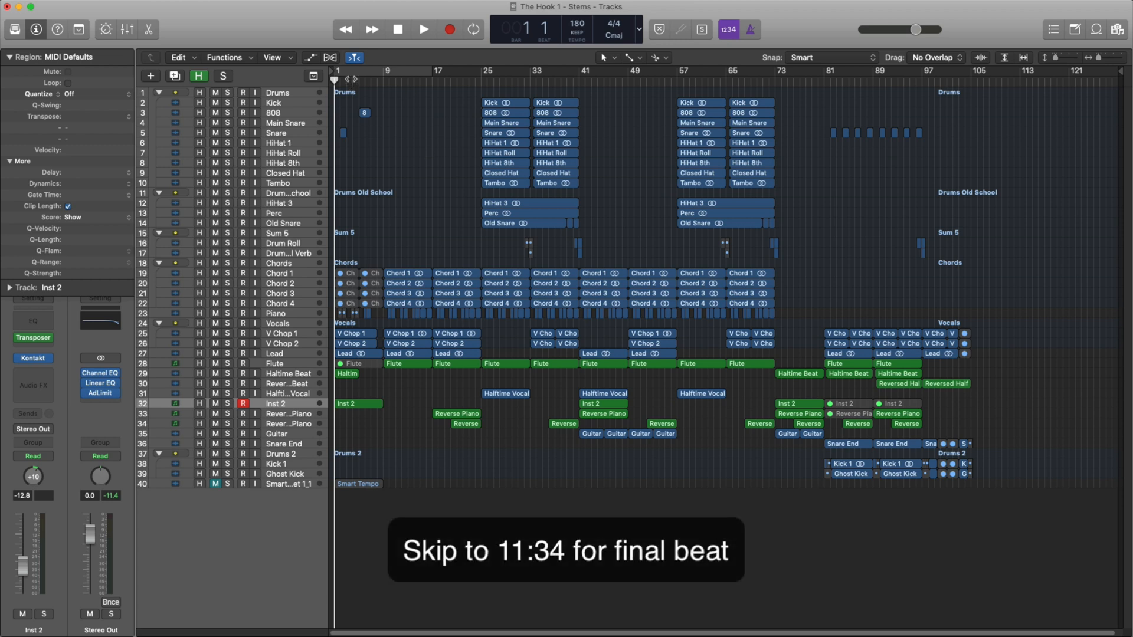
Cycle bars 1 to 9 and audition the Smart Tempo Multitrack track on its own, clearing its solo at the end.
drag(340, 82, 383, 79)
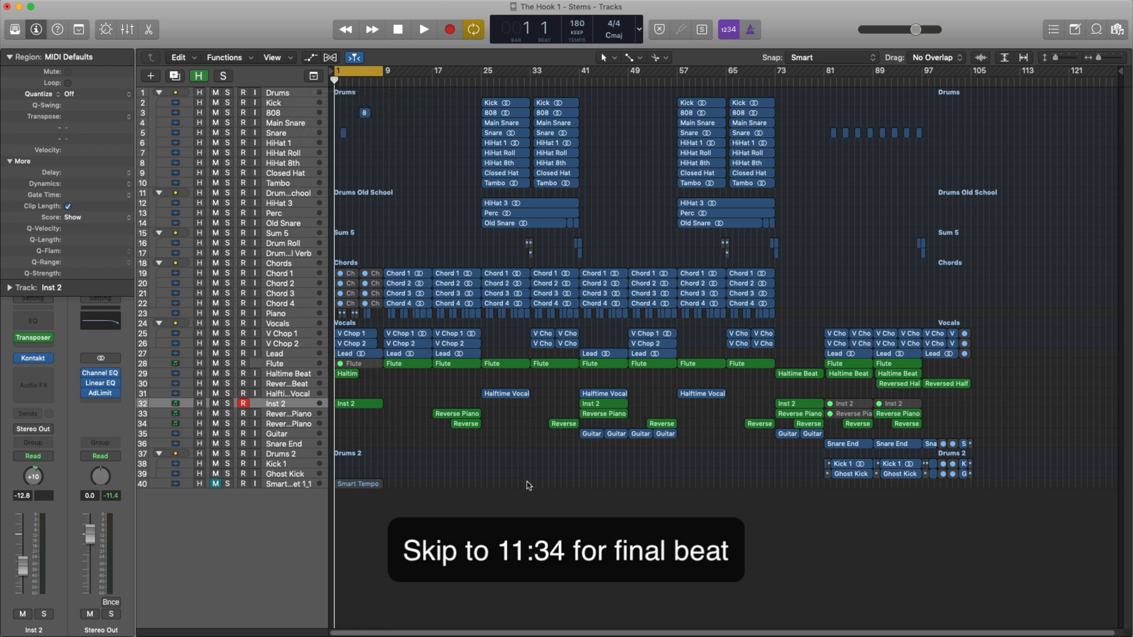
click(227, 484)
key(space)
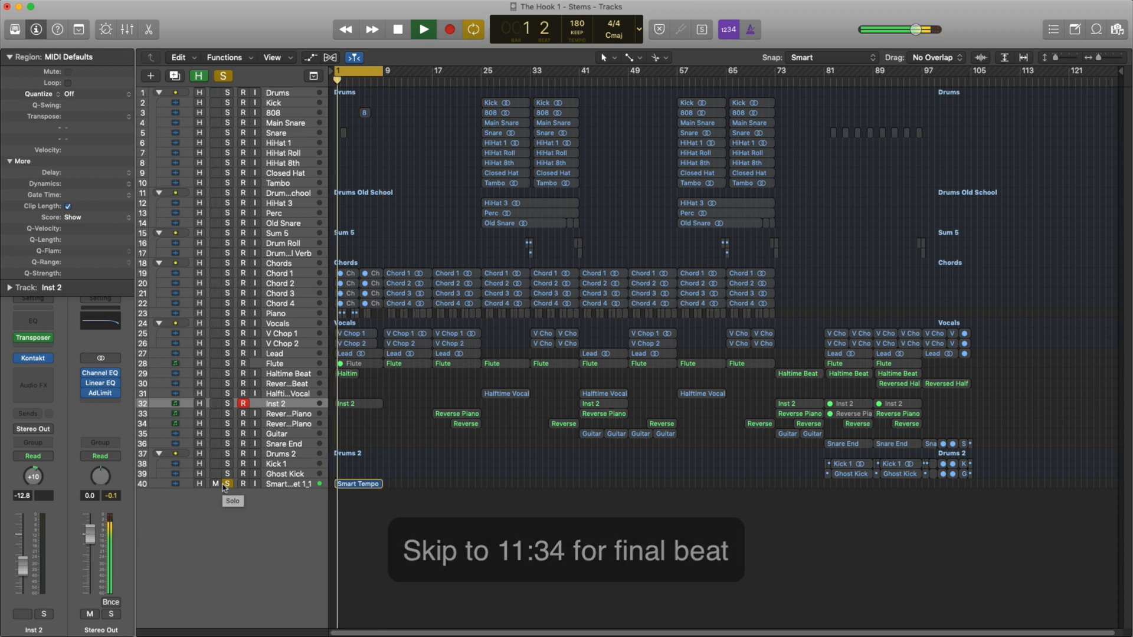
click(226, 485)
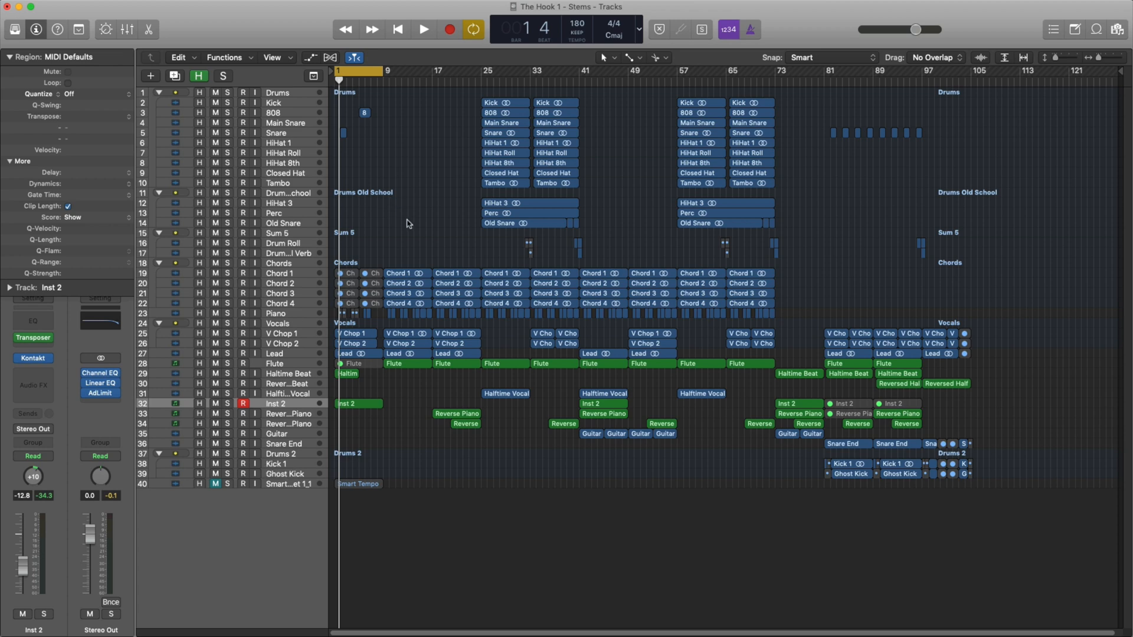
Play the opening bars of the full arrangement from bar 1 with a closer view of the timeline.
key(super+Right)
key(super+Right)
key(super+Right)
key(Return)
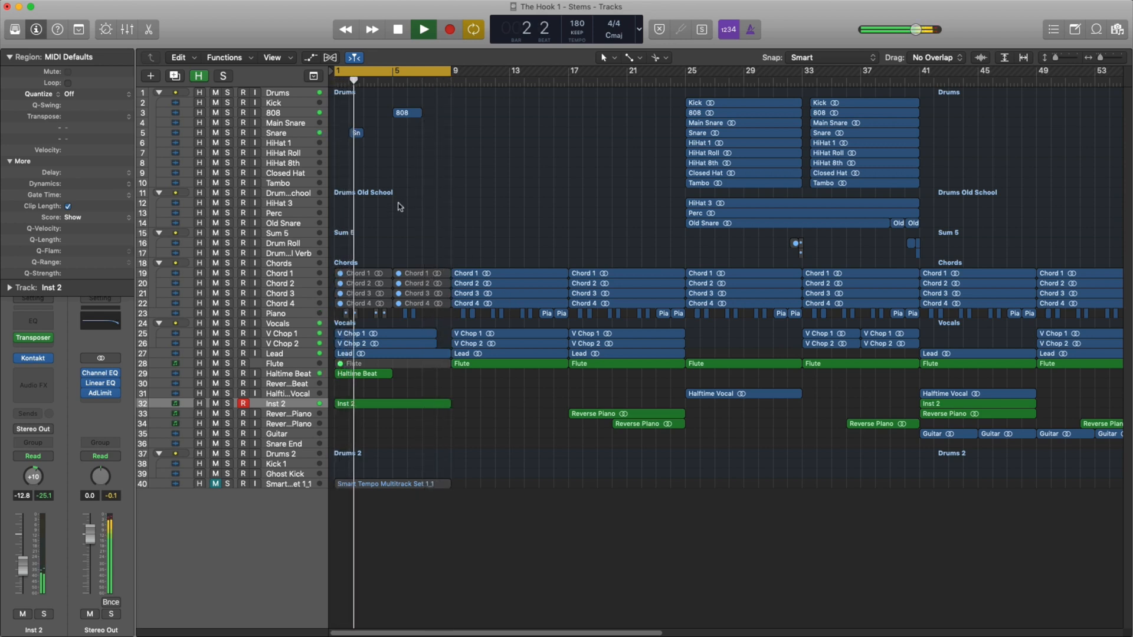
key(space)
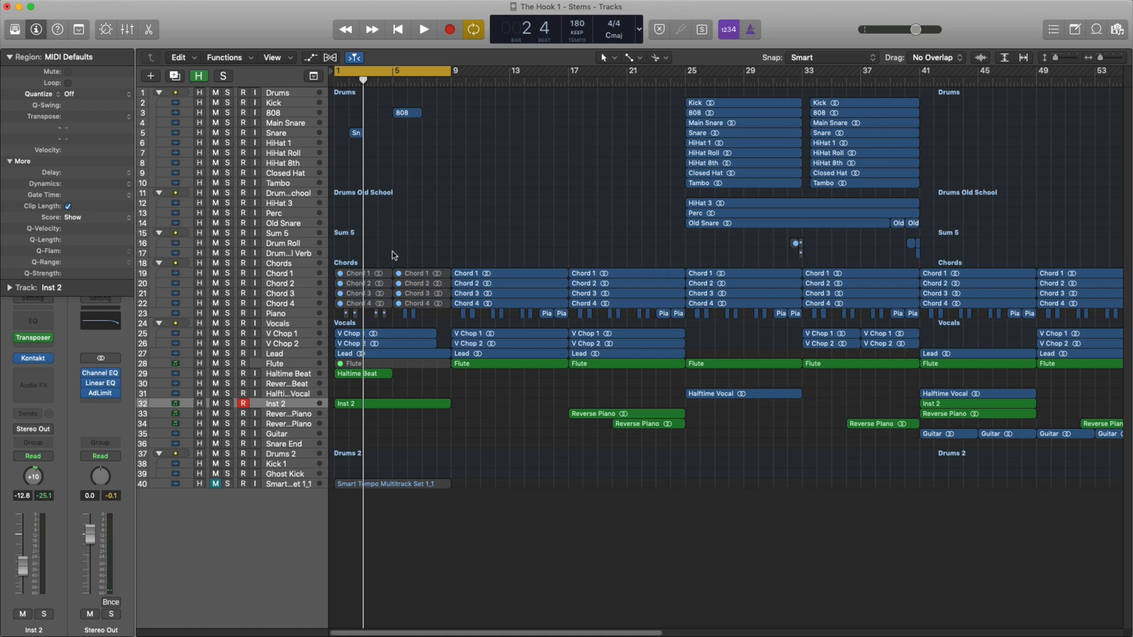
Solo the Haltime Beat track and listen to its intro region.
click(286, 375)
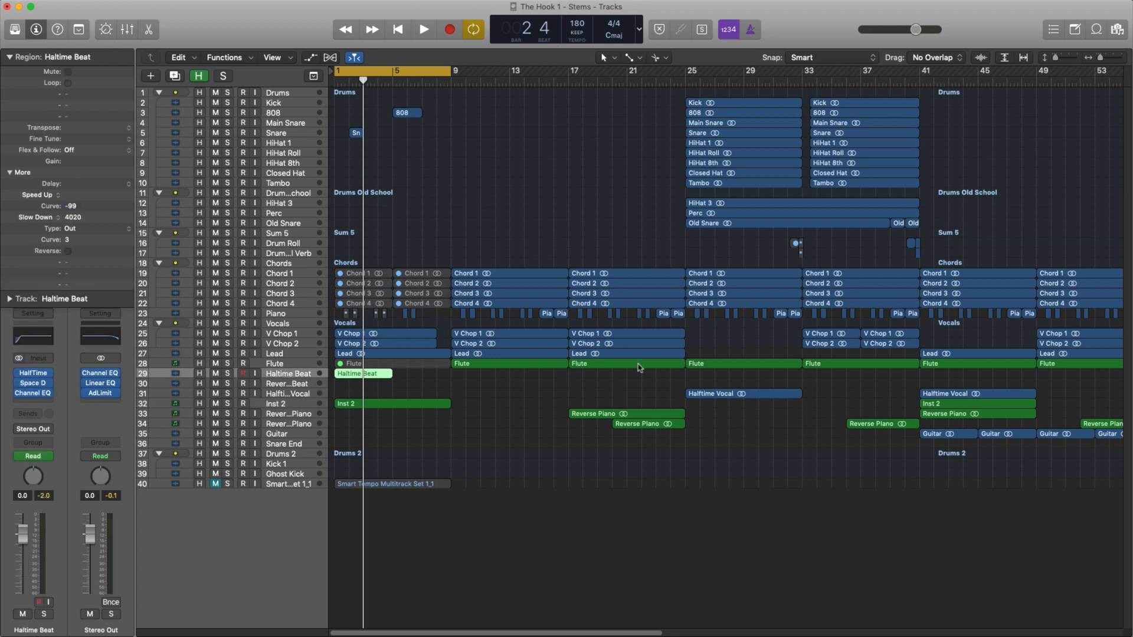
click(228, 375)
key(space)
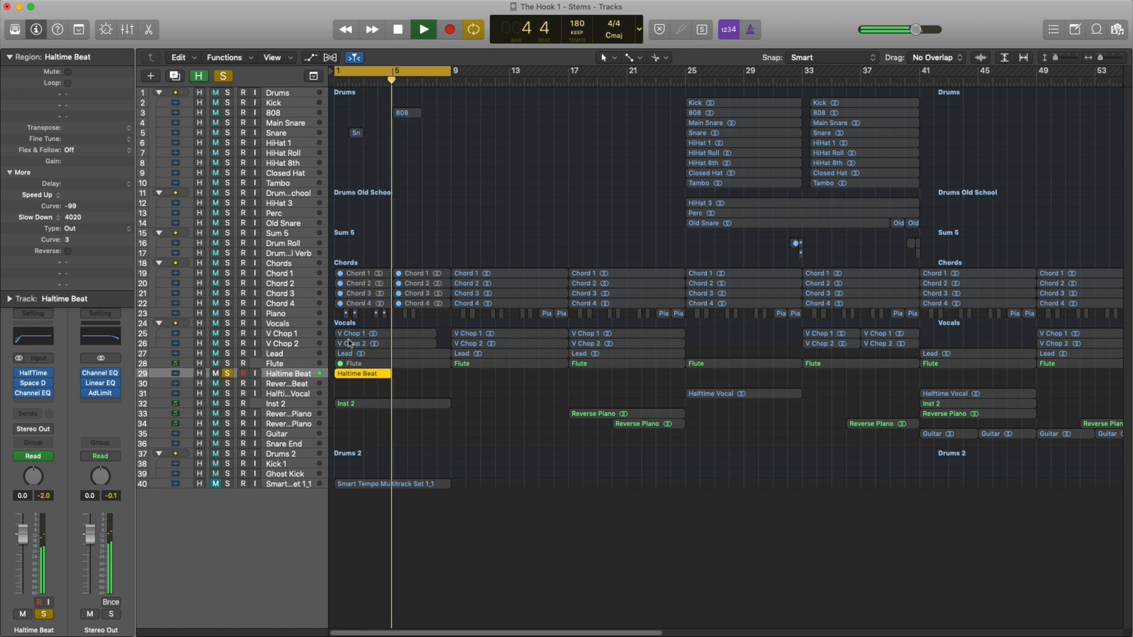
key(space)
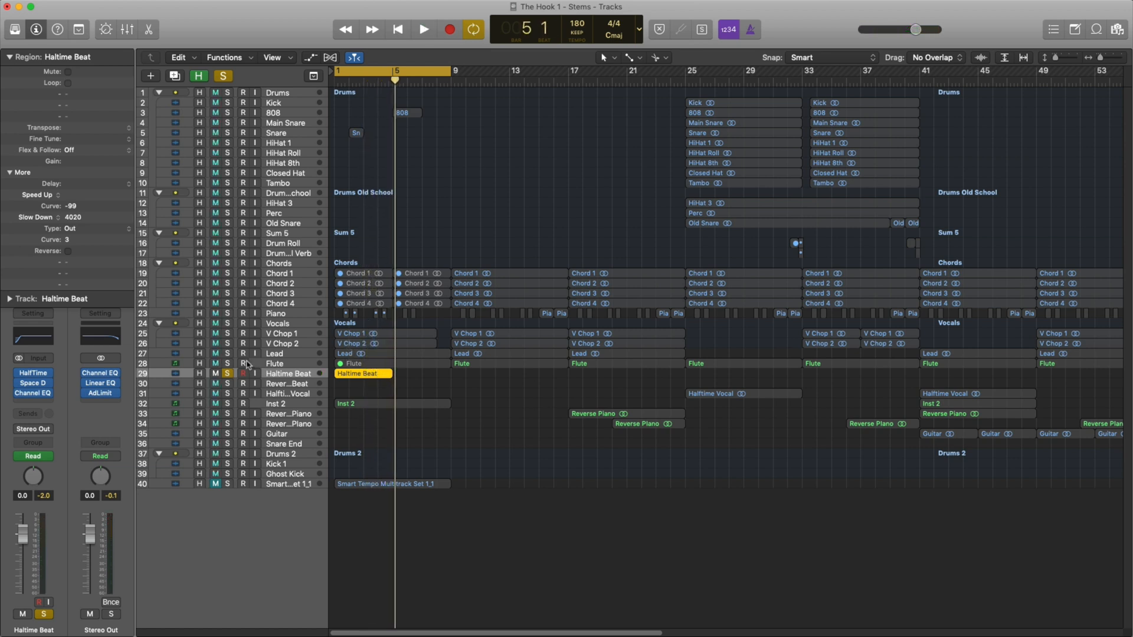
Add the Lead track and the Vocals stack to the solo and listen to them with the Haltime Beat.
click(228, 353)
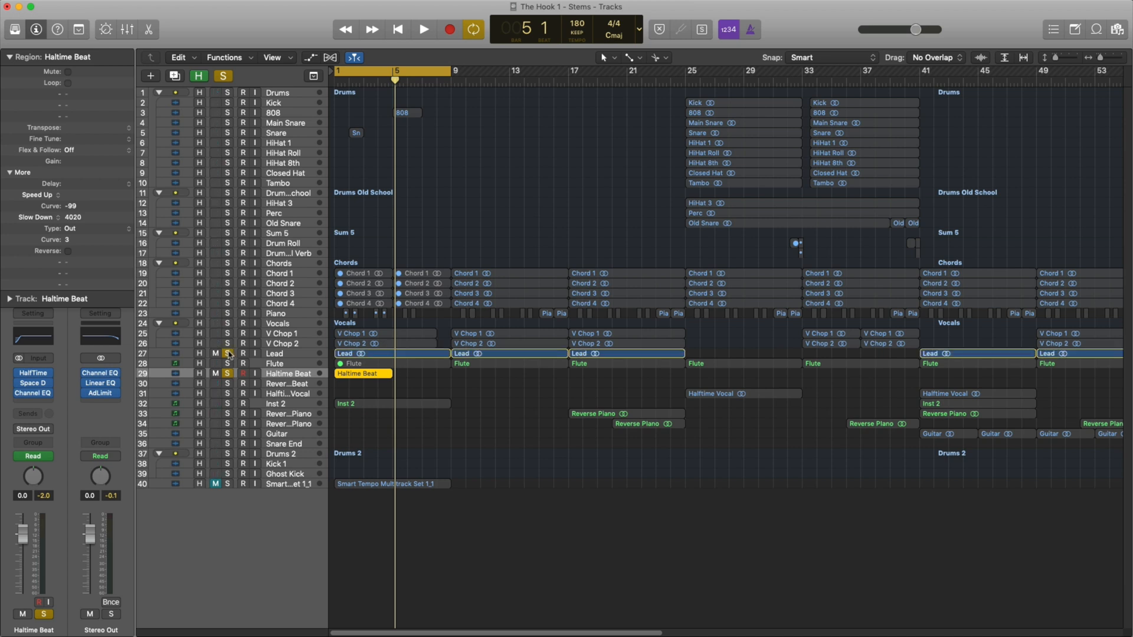
key(space)
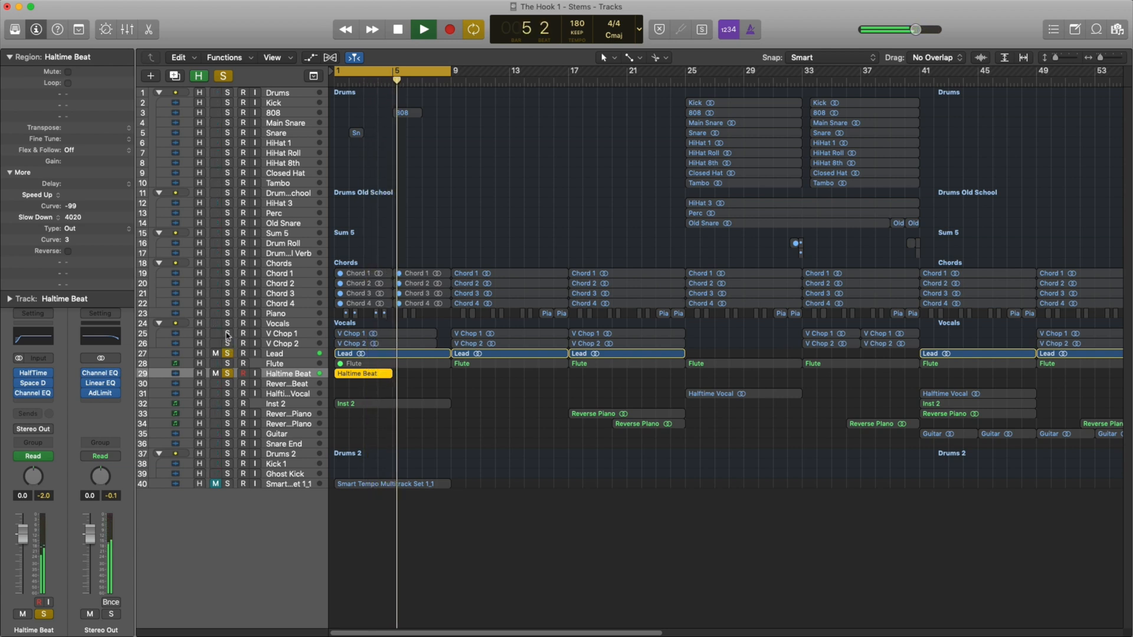
click(228, 324)
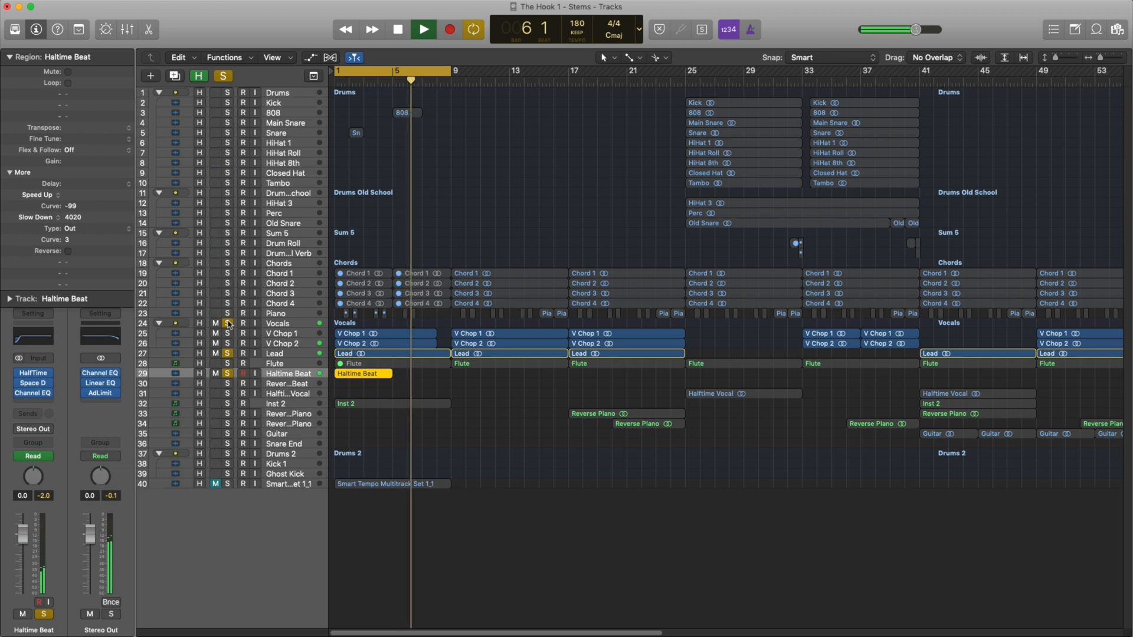
key(space)
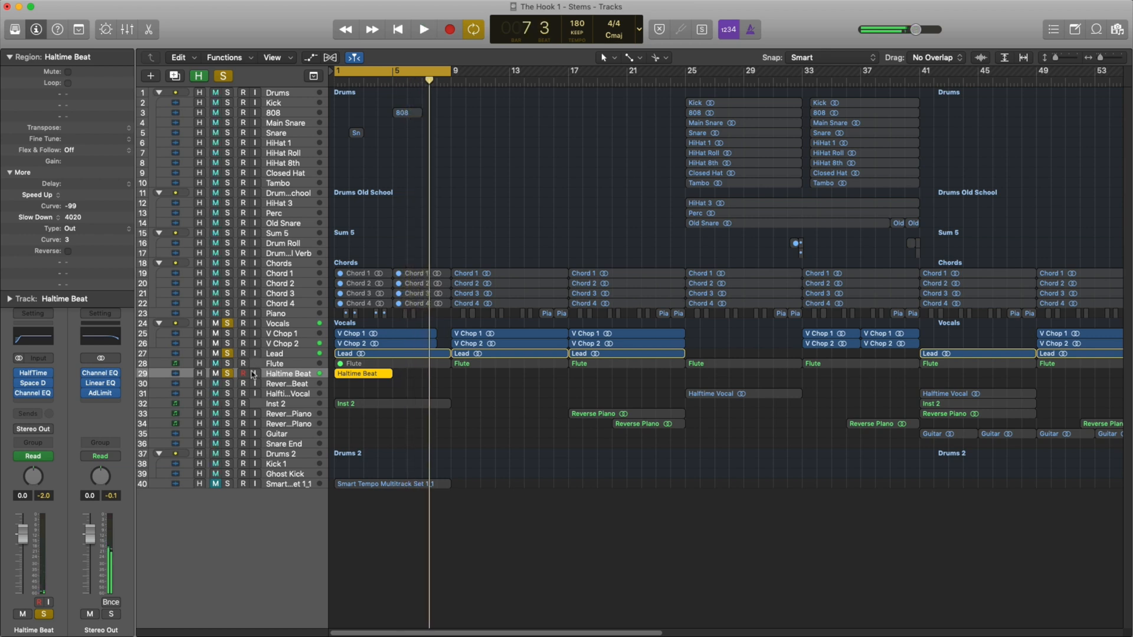
Add the Inst 2 track to the solo and play the intro.
click(231, 406)
key(space)
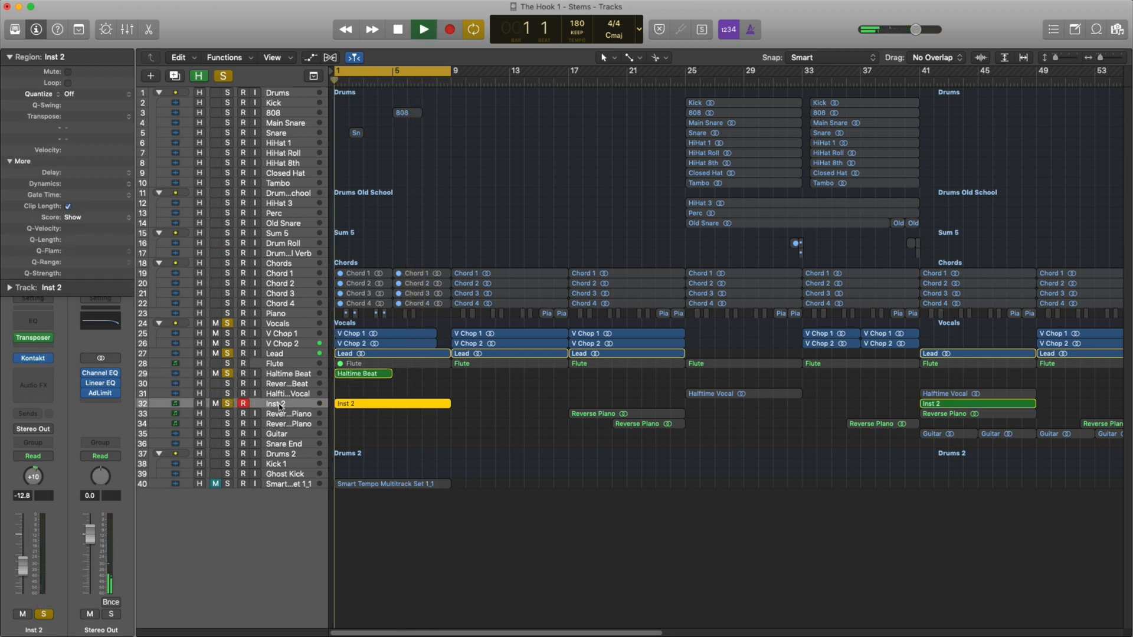
click(227, 404)
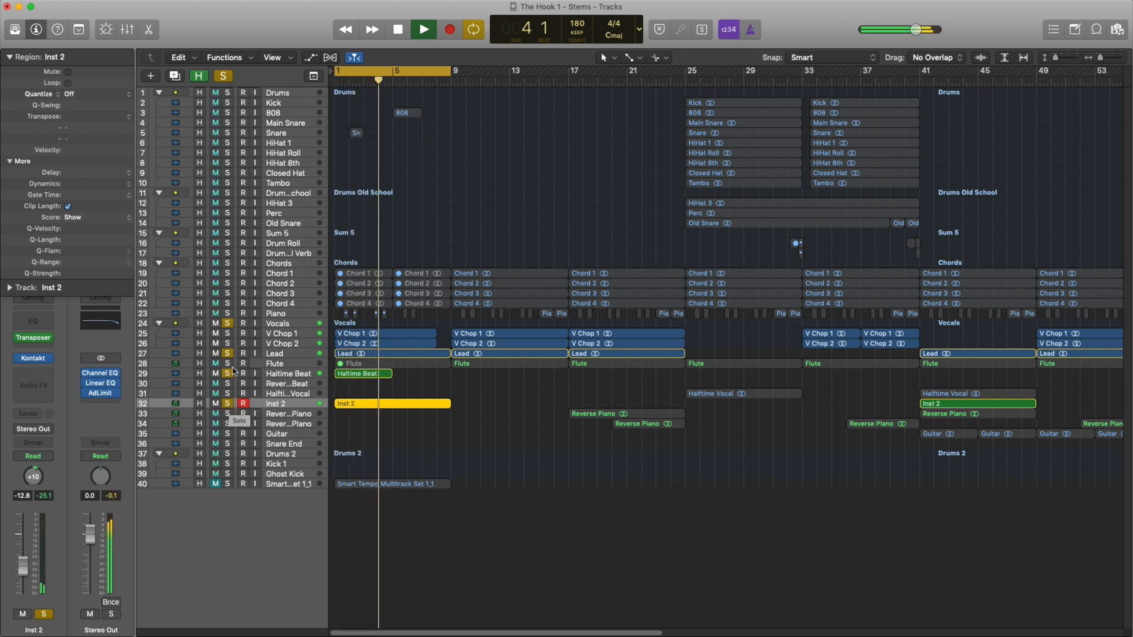
key(space)
Add the Snare and 808 tracks to the solo and play the intro layers together.
click(227, 134)
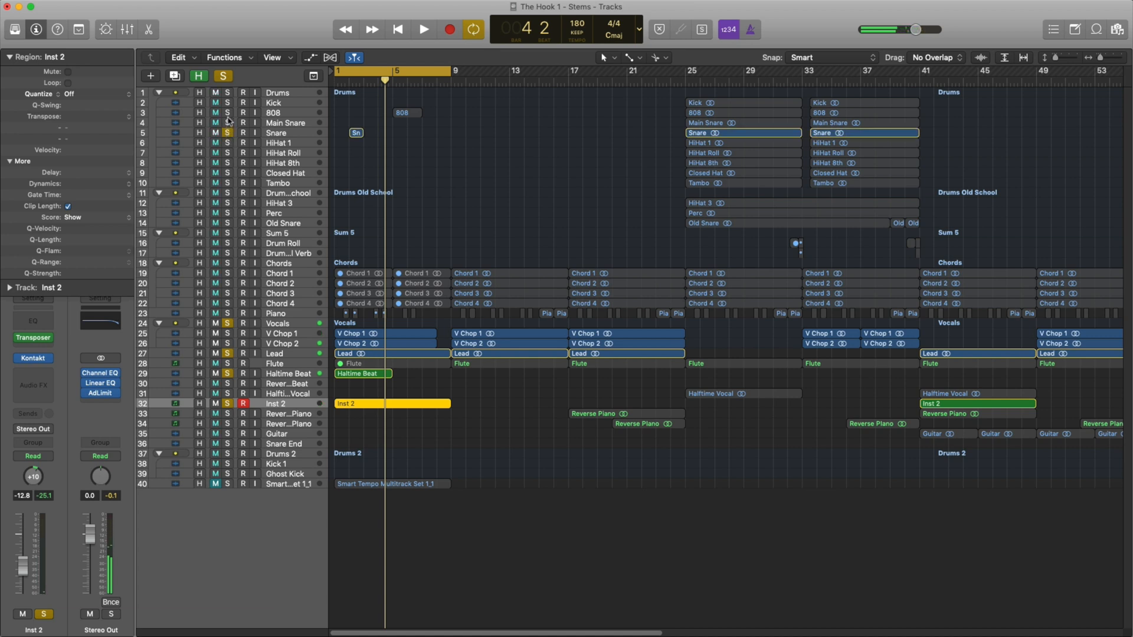
click(228, 114)
key(space)
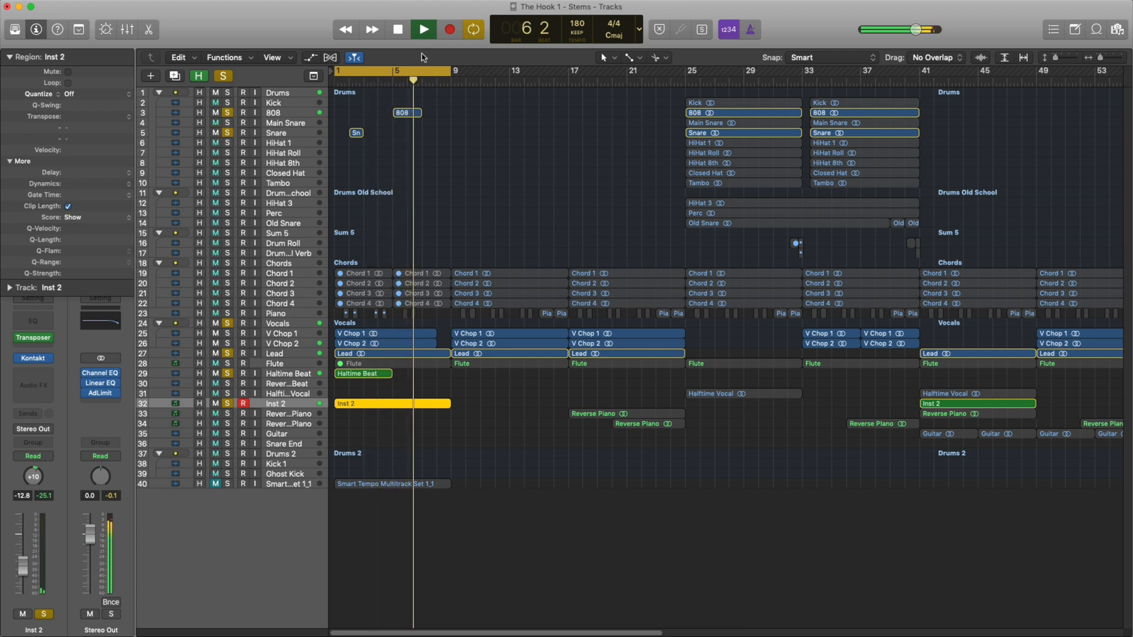
Clear all track solos and move the cycle range to bars 9 to 17.
click(422, 71)
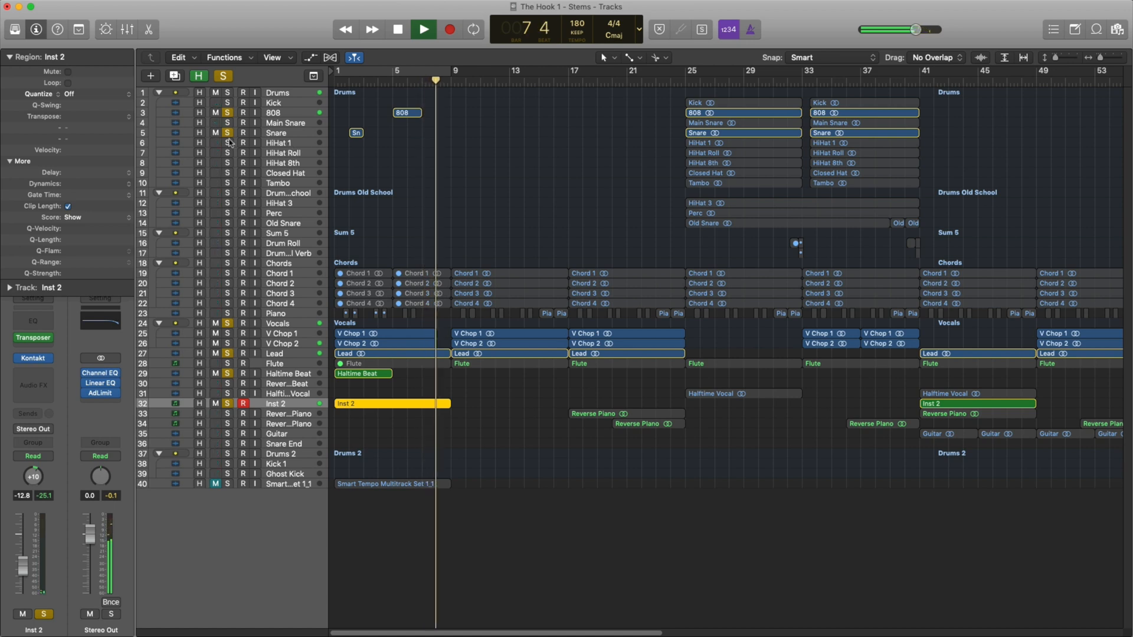
click(223, 77)
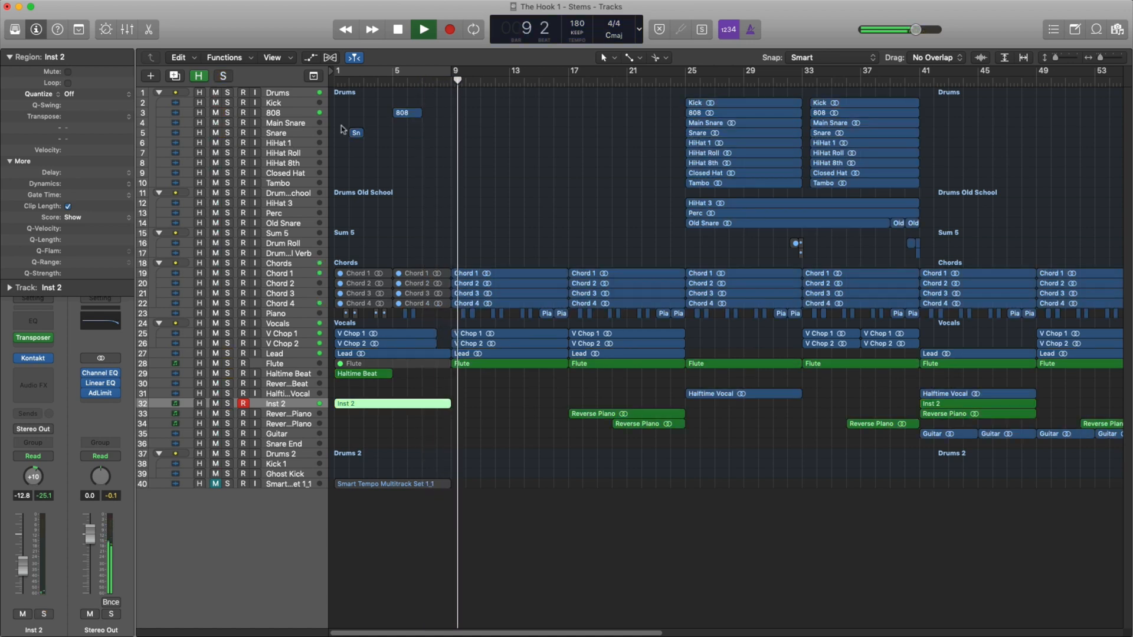
drag(453, 72, 562, 80)
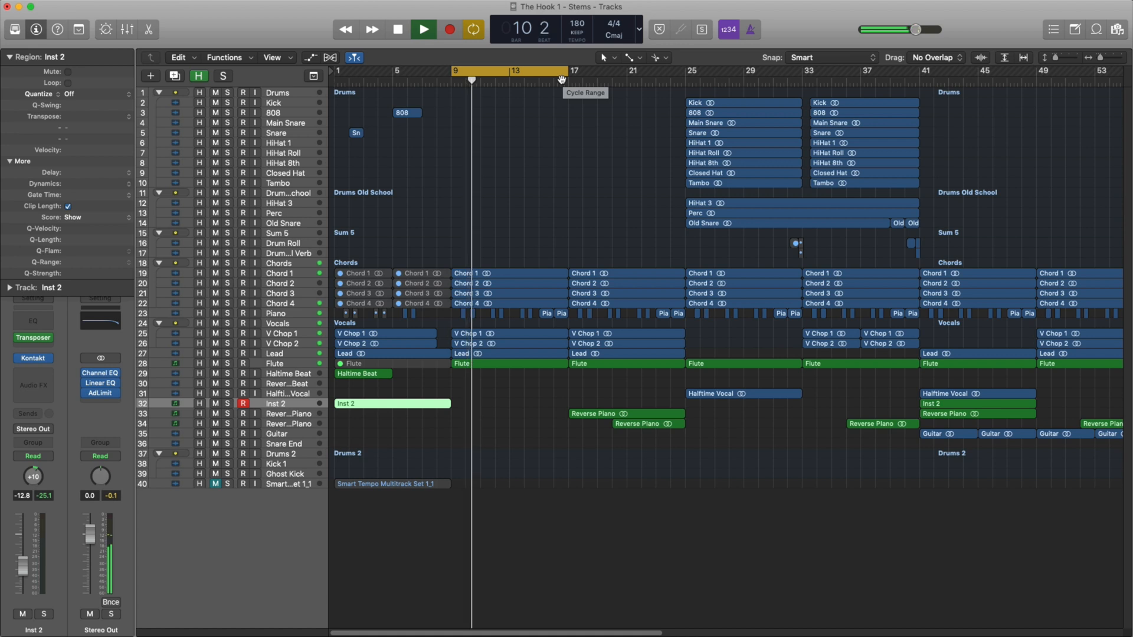
key(space)
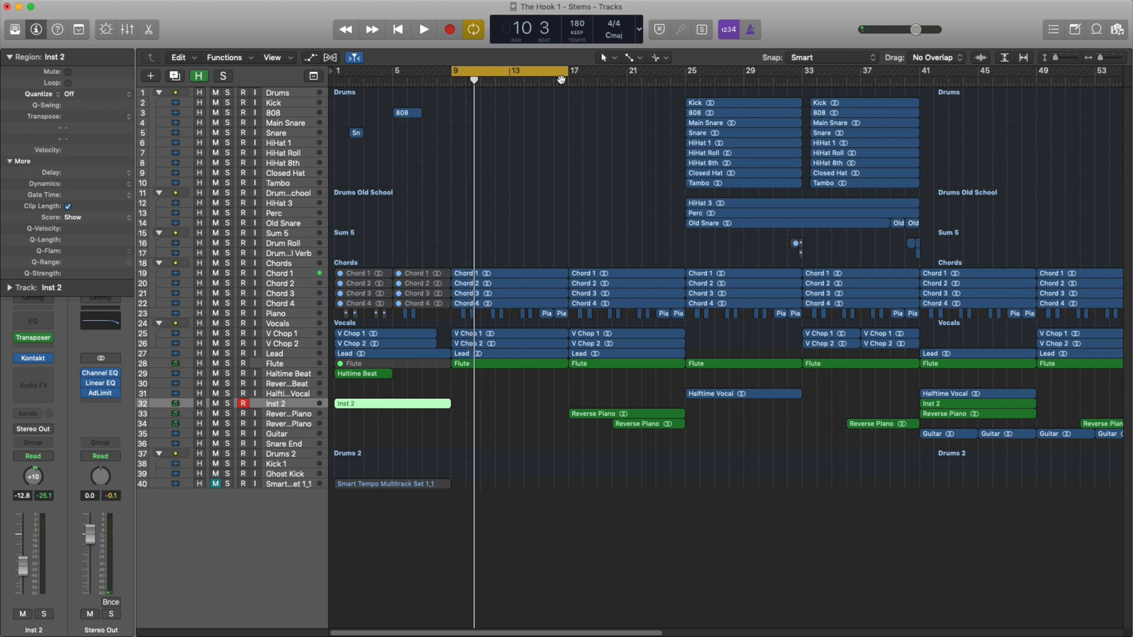
Solo the Chords stack and listen to it over the cycled section with taller tracks.
click(227, 263)
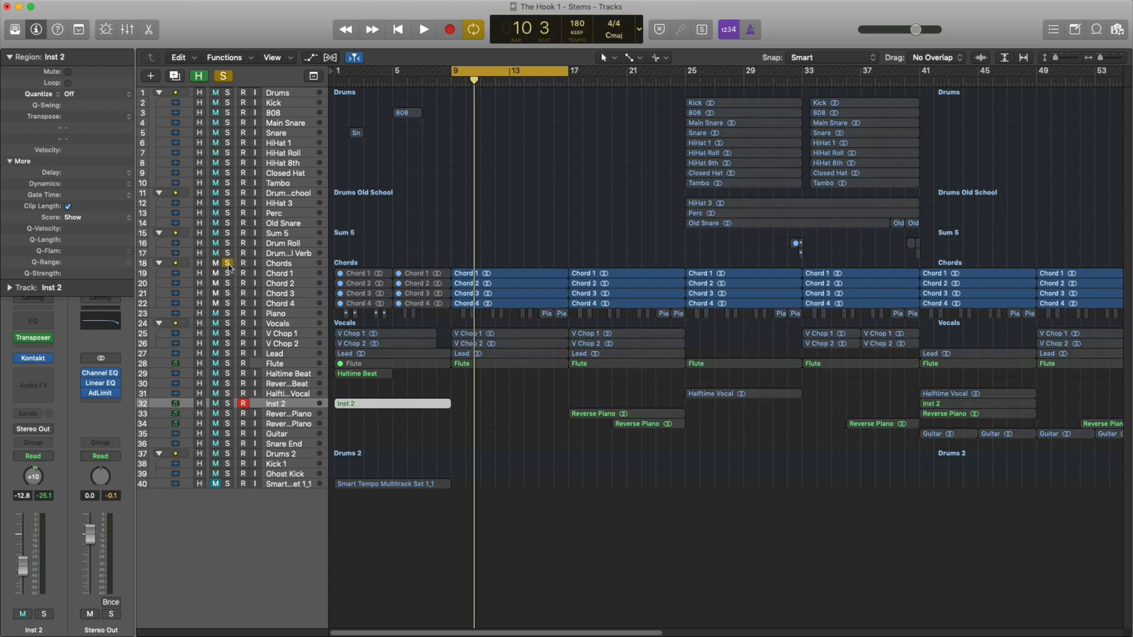
key(space)
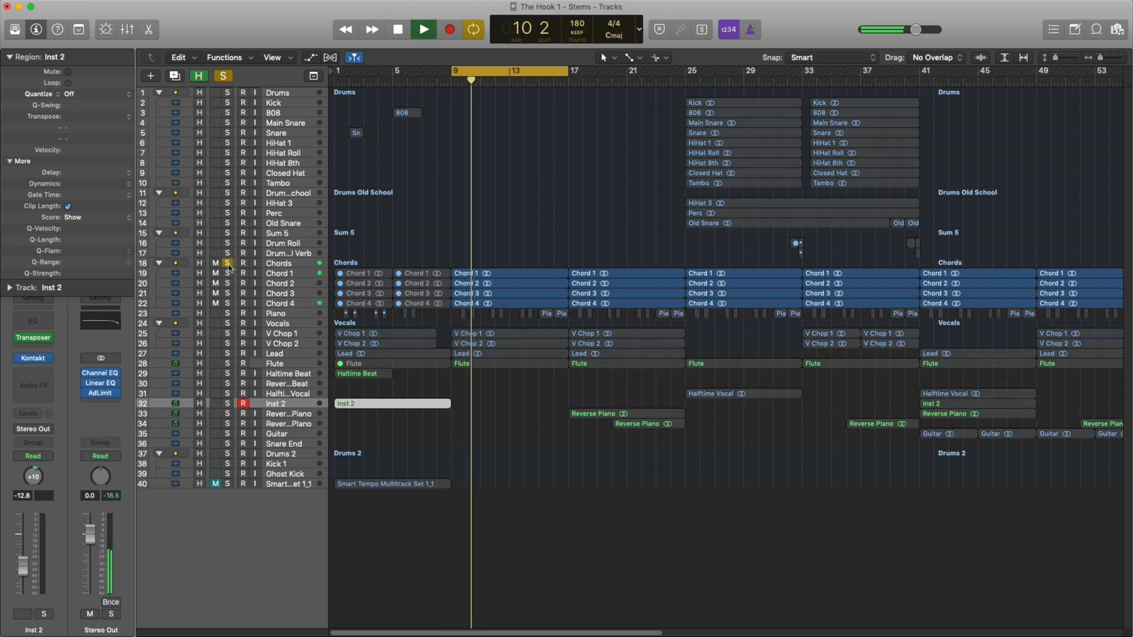
key(super+Down)
key(super+Down)
key(super+Down)
key(super+Down)
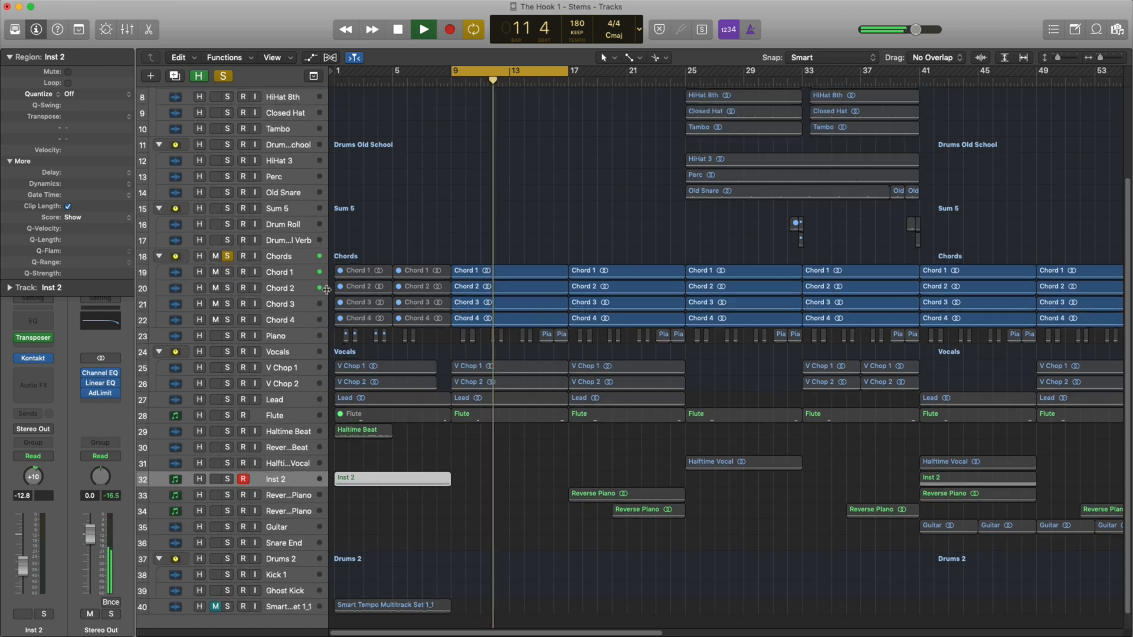
scroll(368, 331, up, 1)
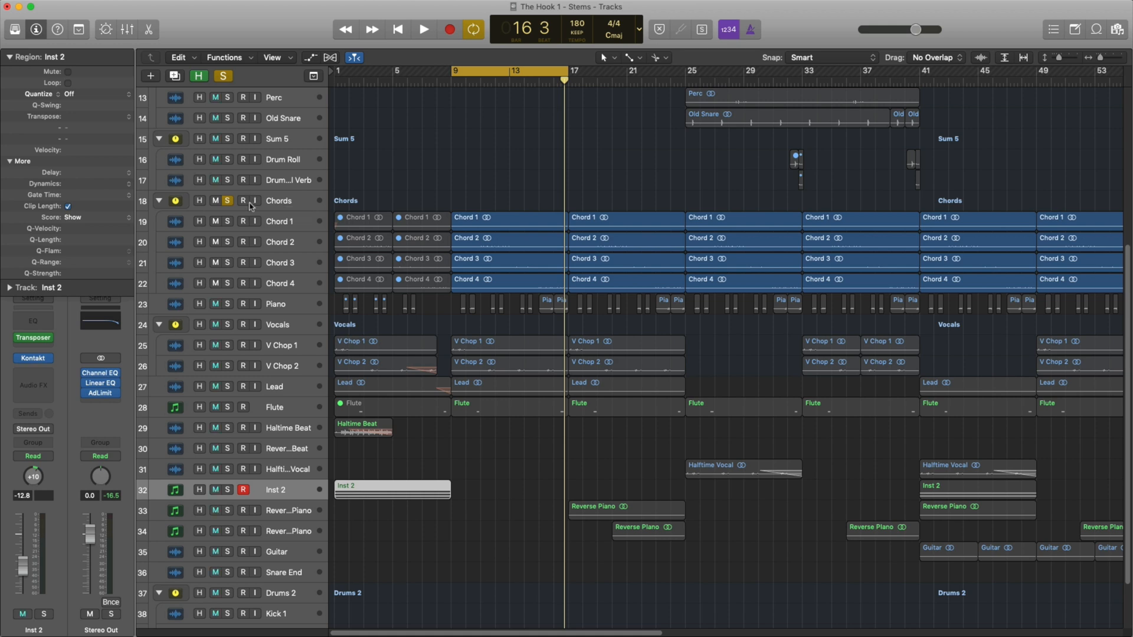
Solo the Vocals and Chords stacks together and play the cycled section.
click(227, 203)
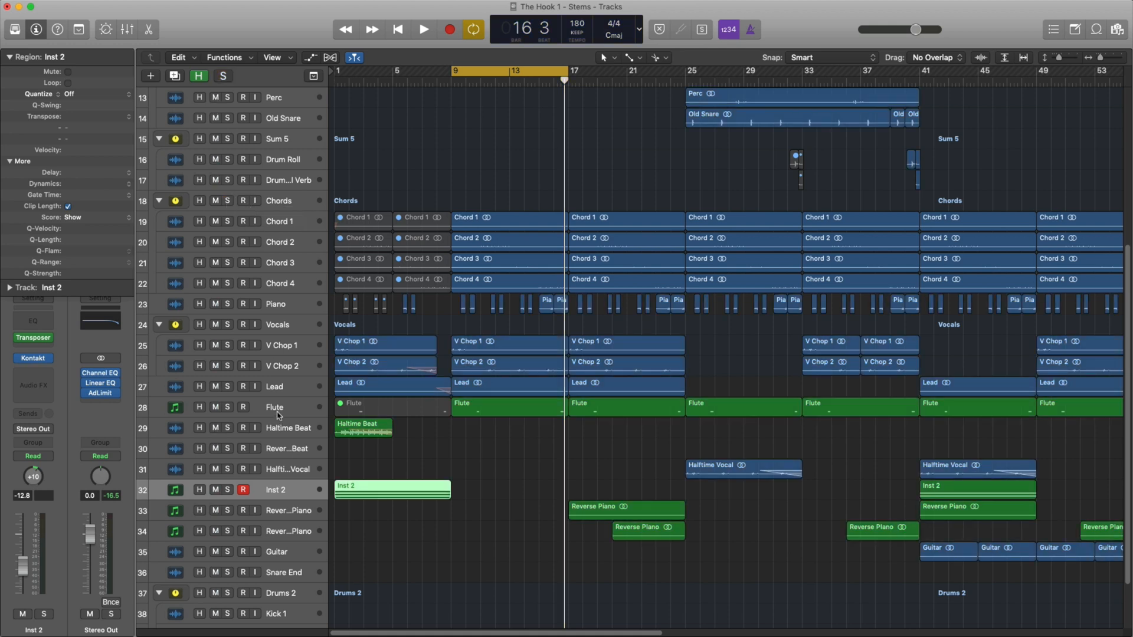
click(227, 325)
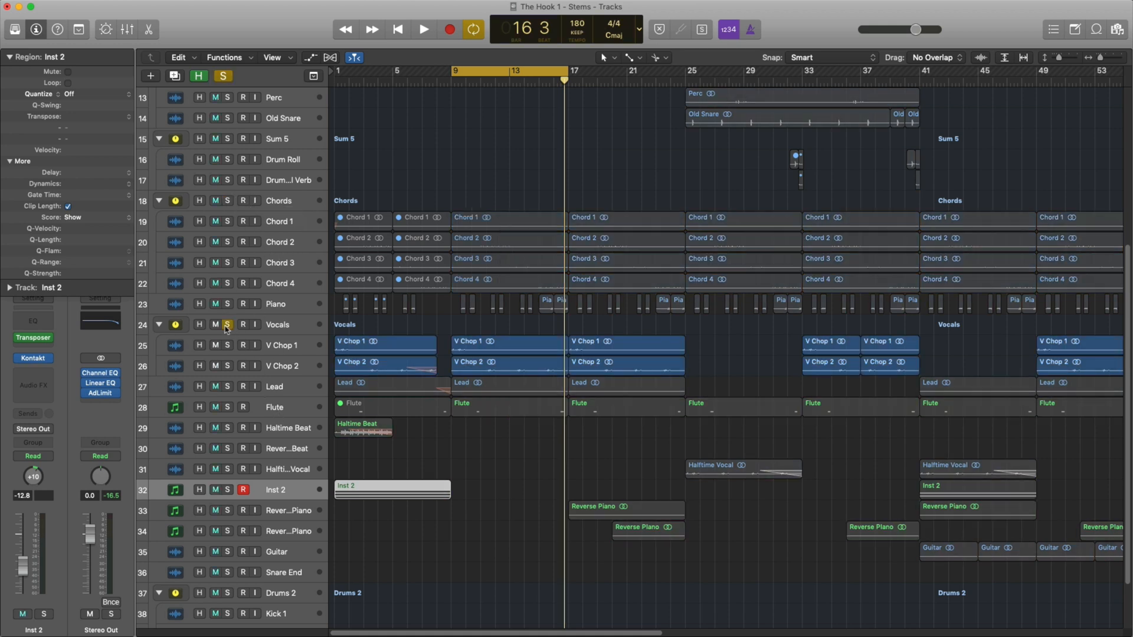
click(227, 201)
key(space)
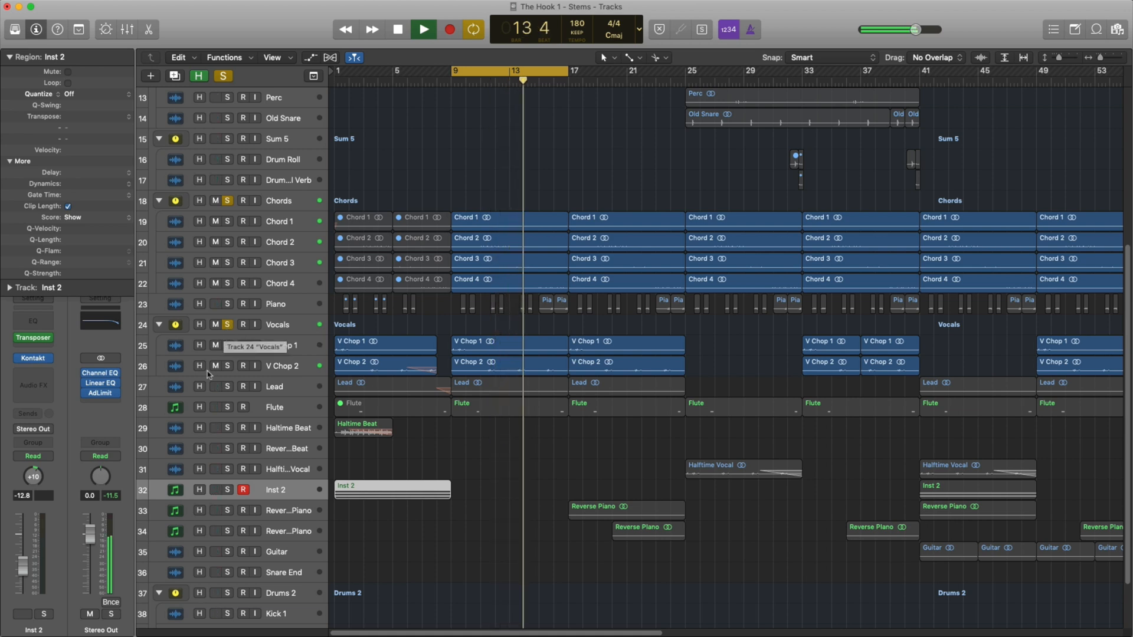
Add the Lead and Flute tracks to the solo while listening to the cycled section.
click(229, 387)
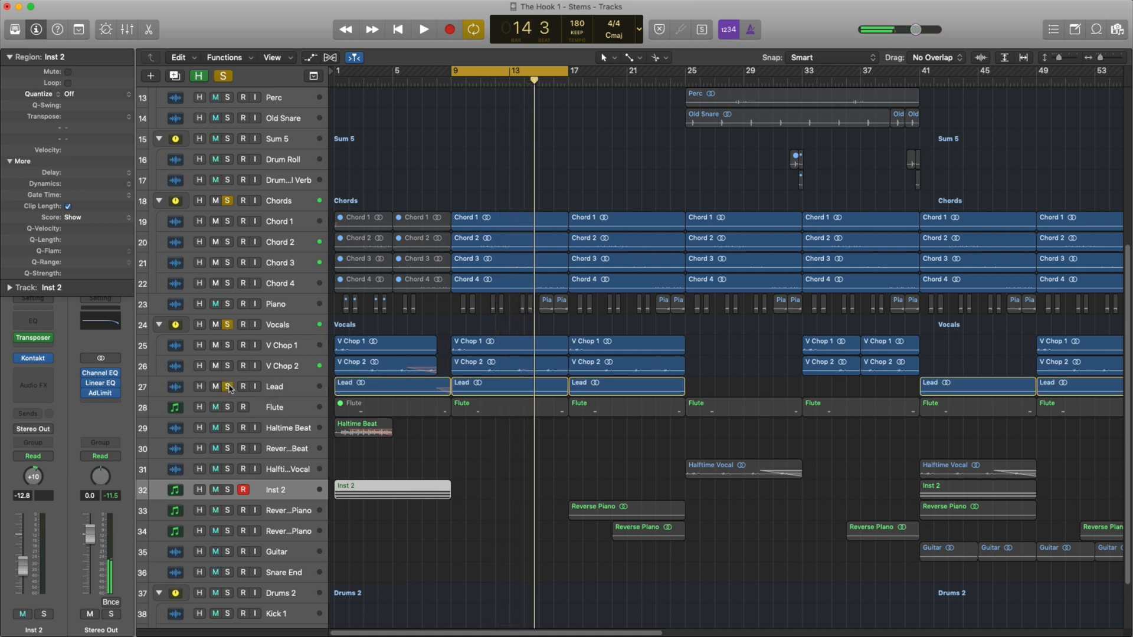
key(space)
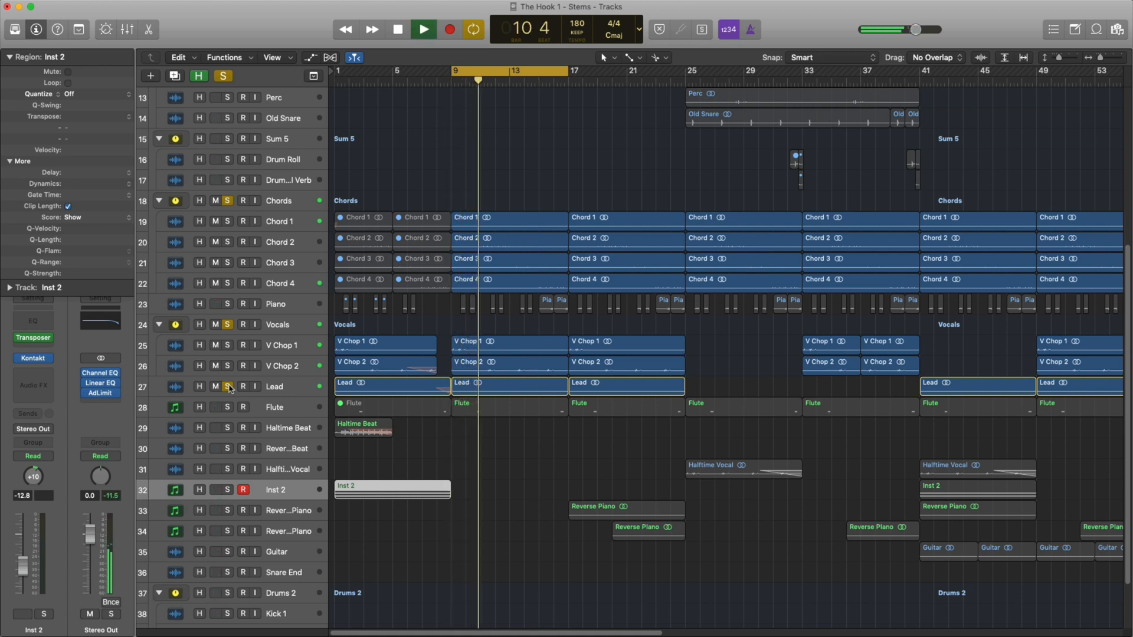
click(260, 414)
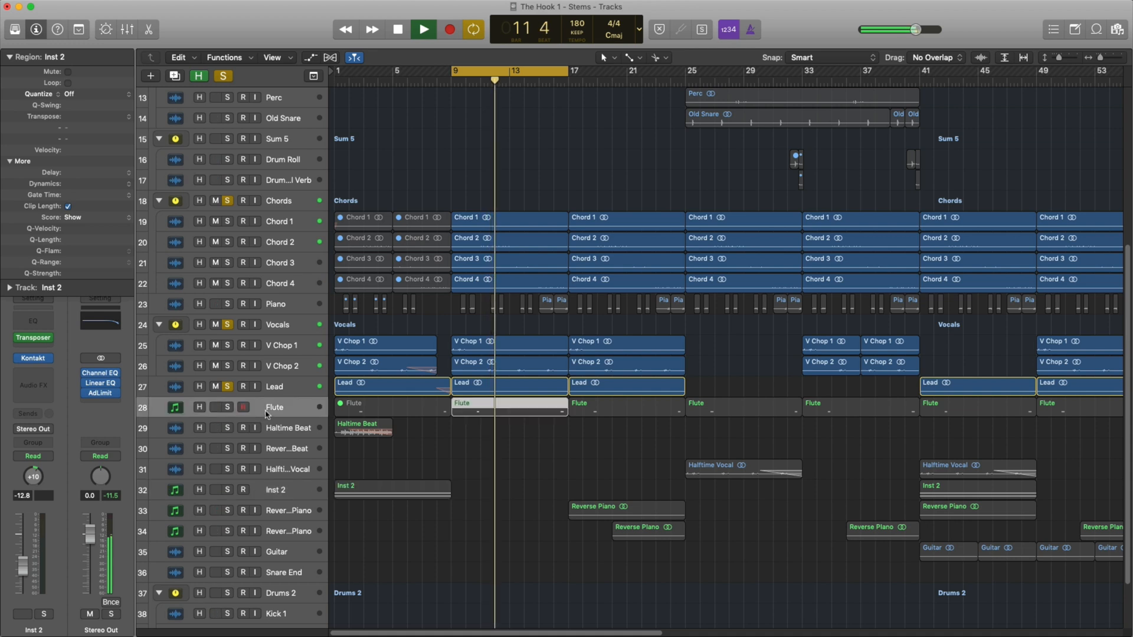
click(228, 408)
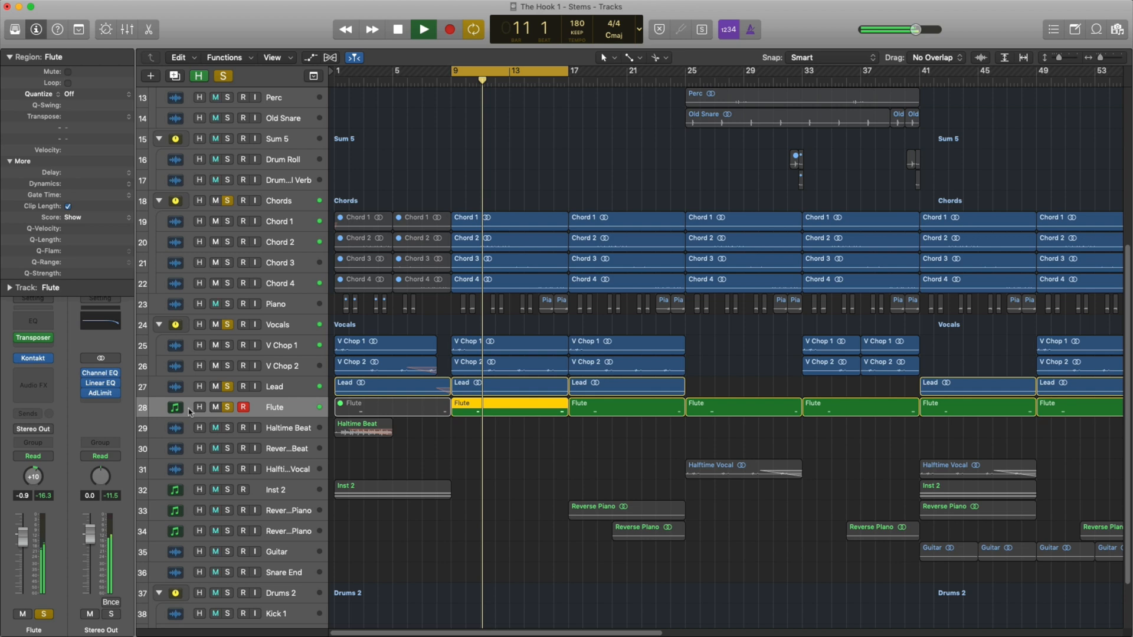
Inspect the Kontakt instrument loaded on the Flute track and close its window.
click(33, 358)
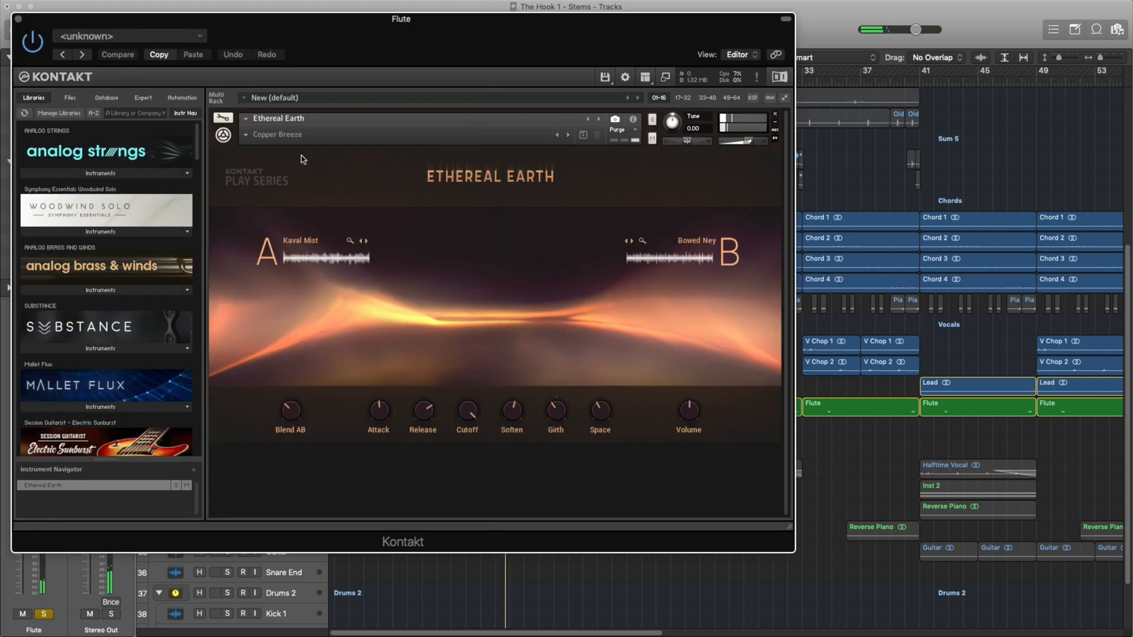
click(19, 20)
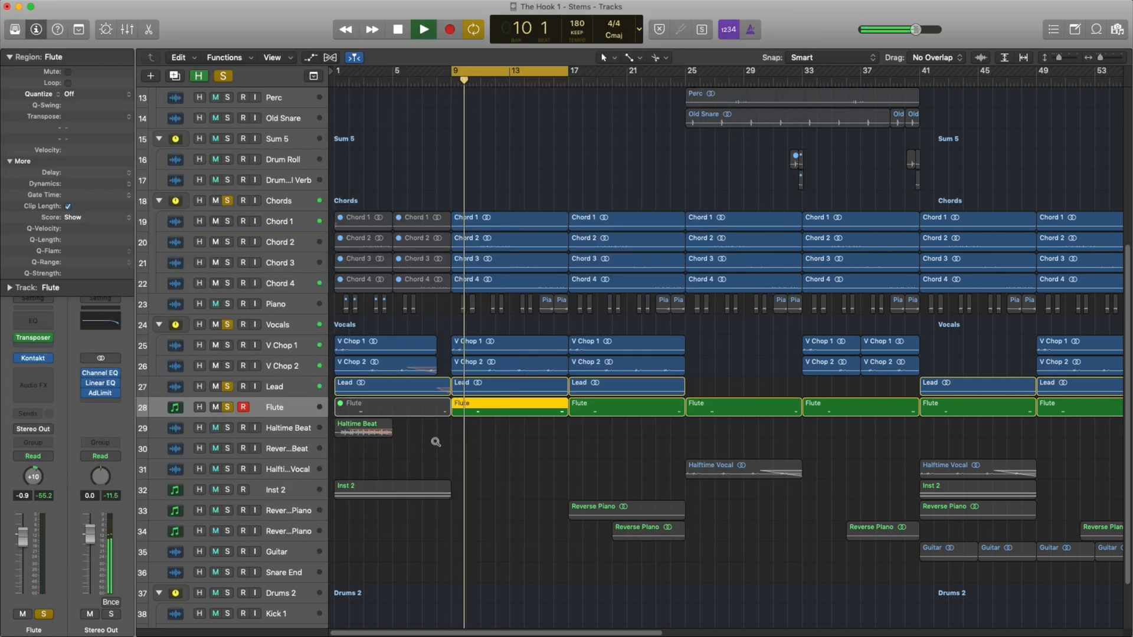
scroll(435, 441, left, 2)
scroll(435, 442, down, 1)
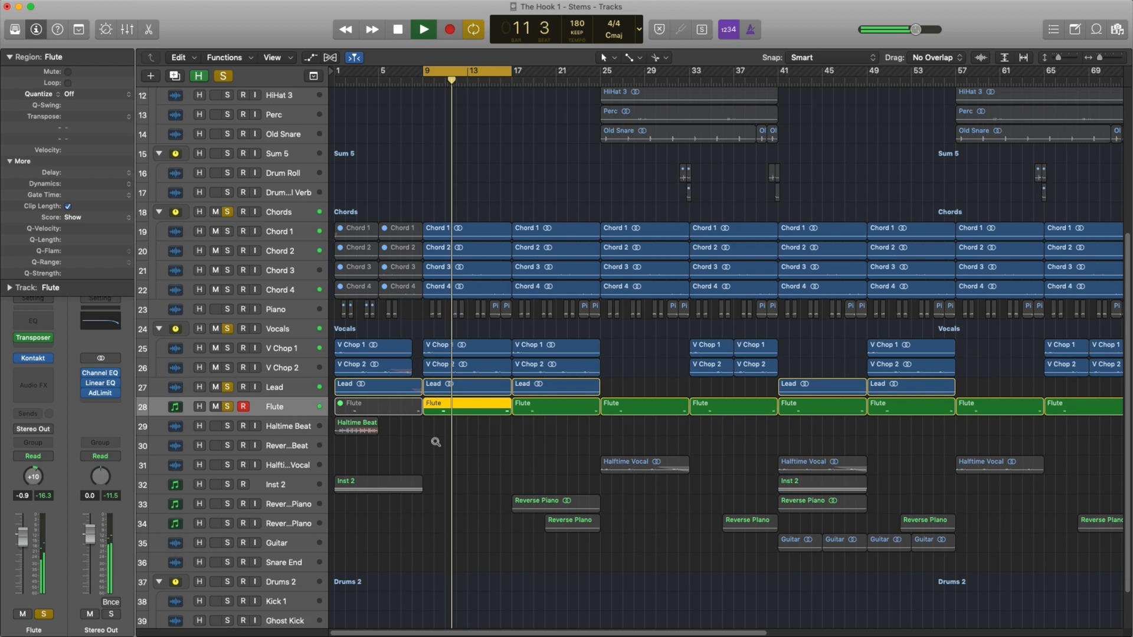
scroll(435, 442, down, 1)
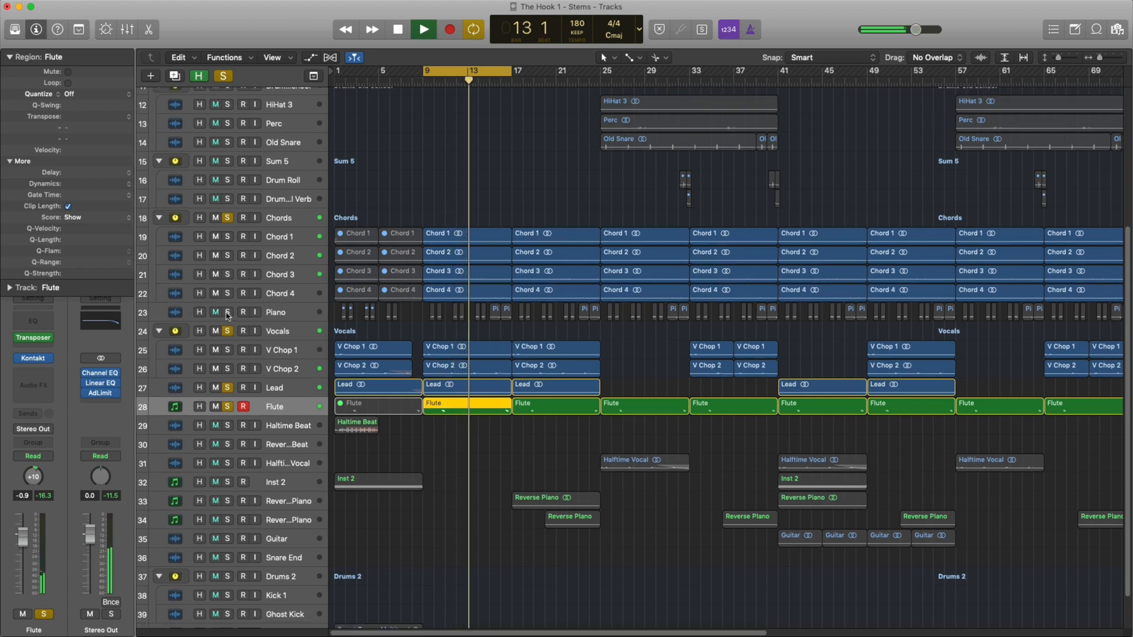
Add the Piano track to the solo and listen, clear all solos, and select the Piano track.
click(227, 313)
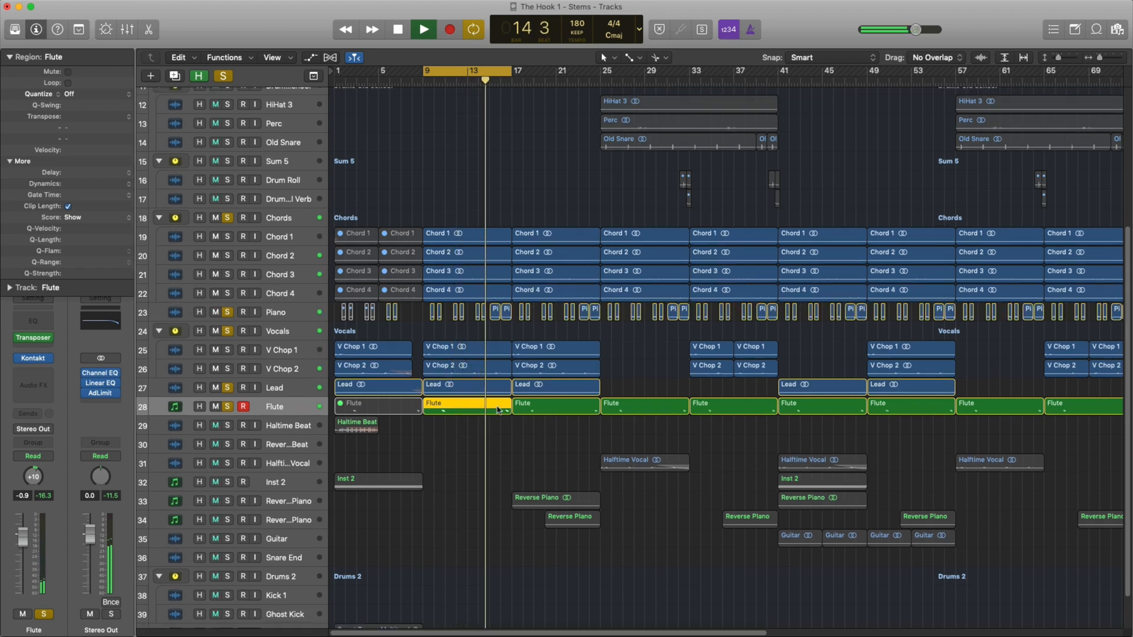
scroll(498, 410, right, 2)
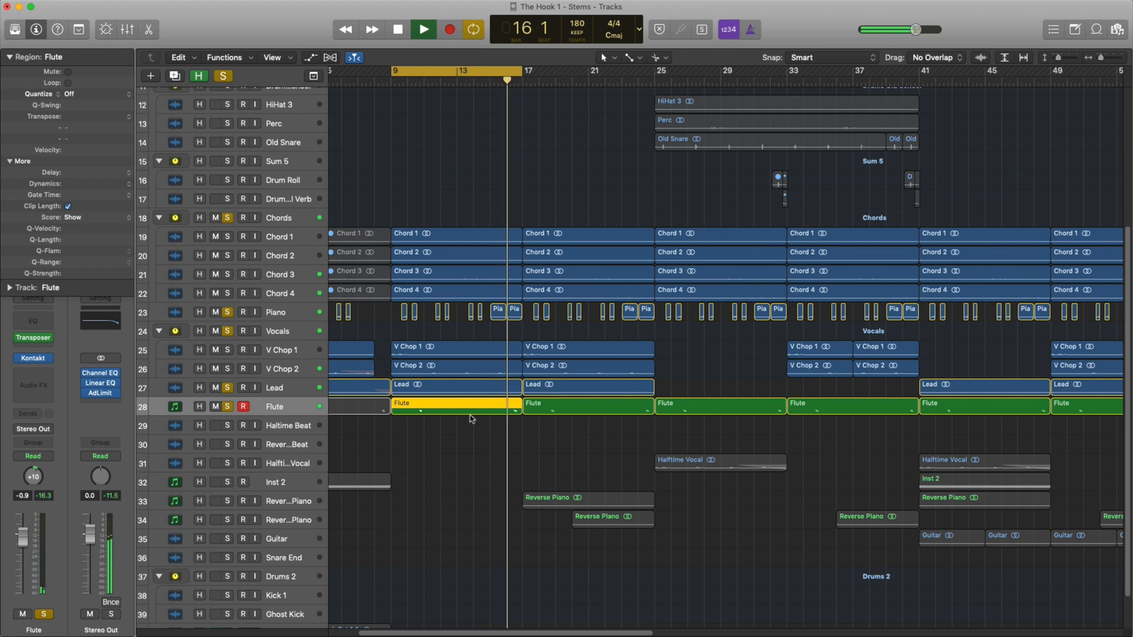
alt+click(227, 313)
click(285, 320)
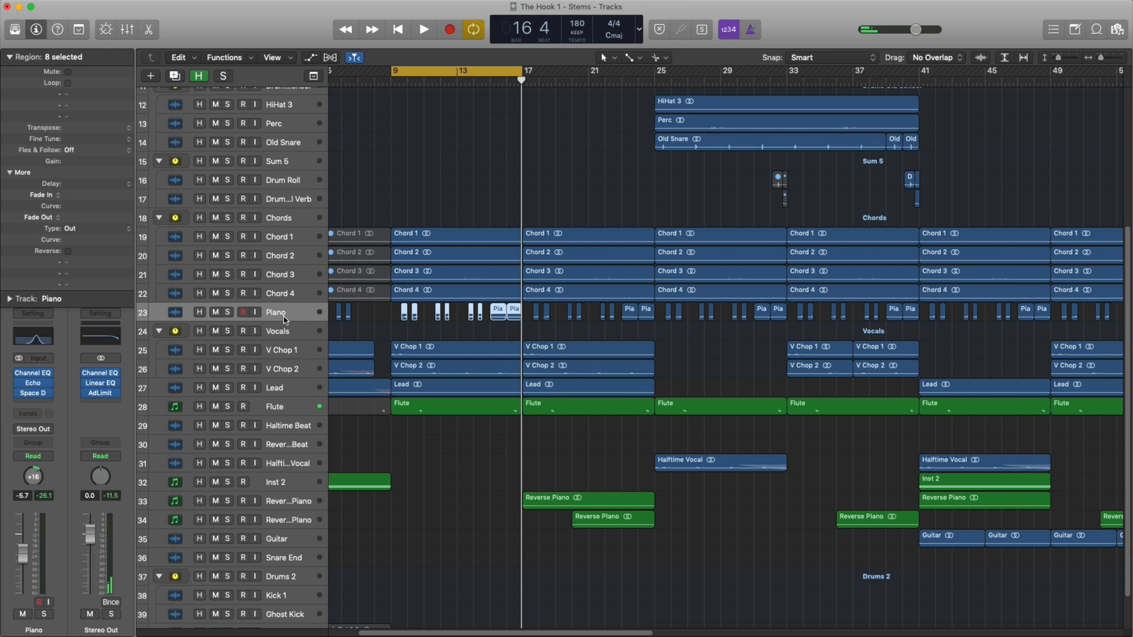
Play the cycled section from bar 9 and briefly solo the Piano track on its own before returning to the full mix.
key(space)
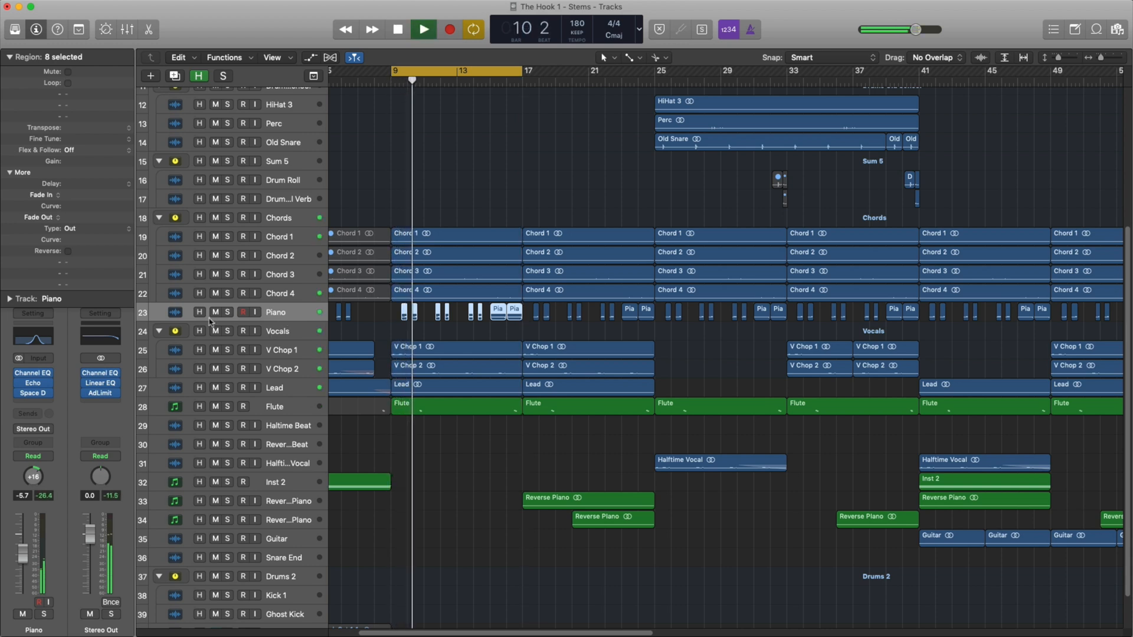
click(227, 312)
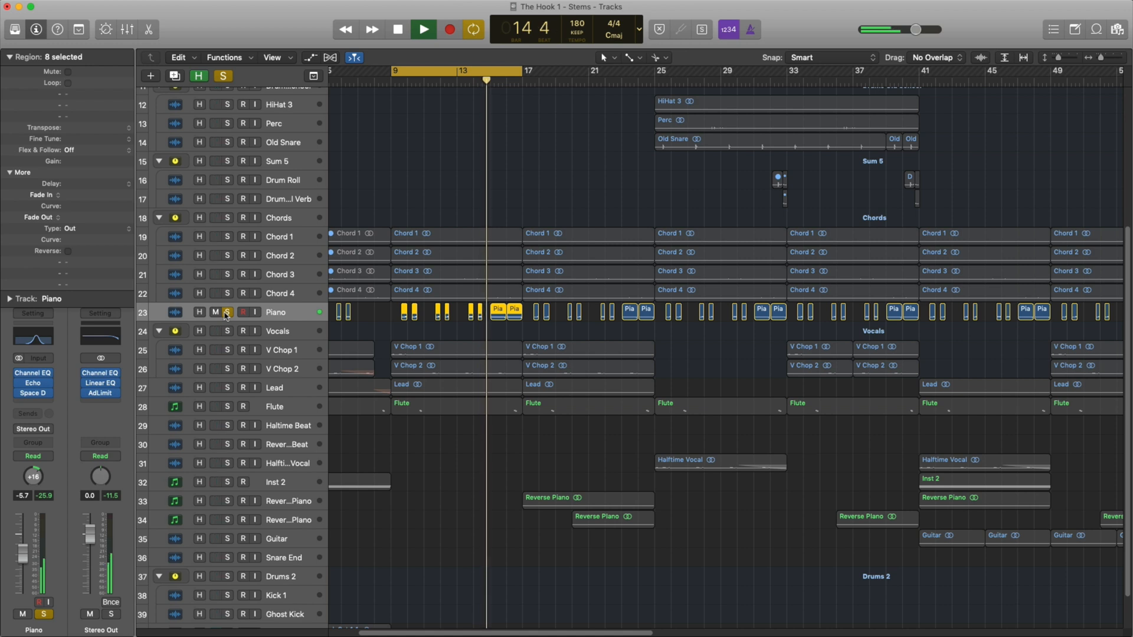
click(227, 312)
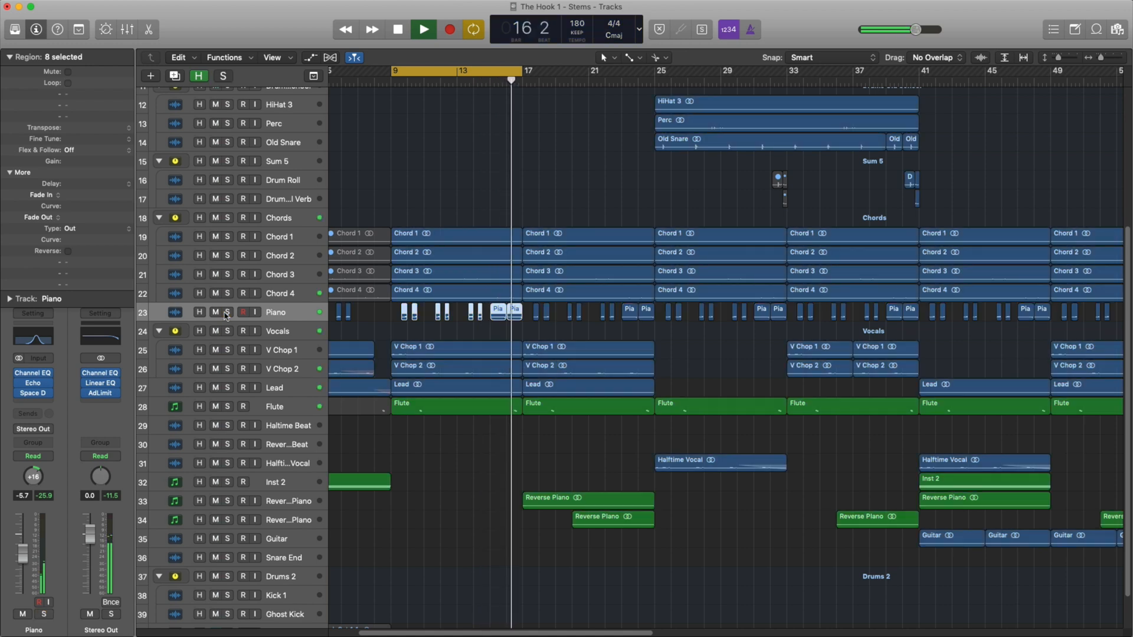
Move the cycle range to bars 17 to 25 and listen to both Reverse Piano tracks soloed, clearing the solos and cycle when done.
drag(492, 72, 620, 86)
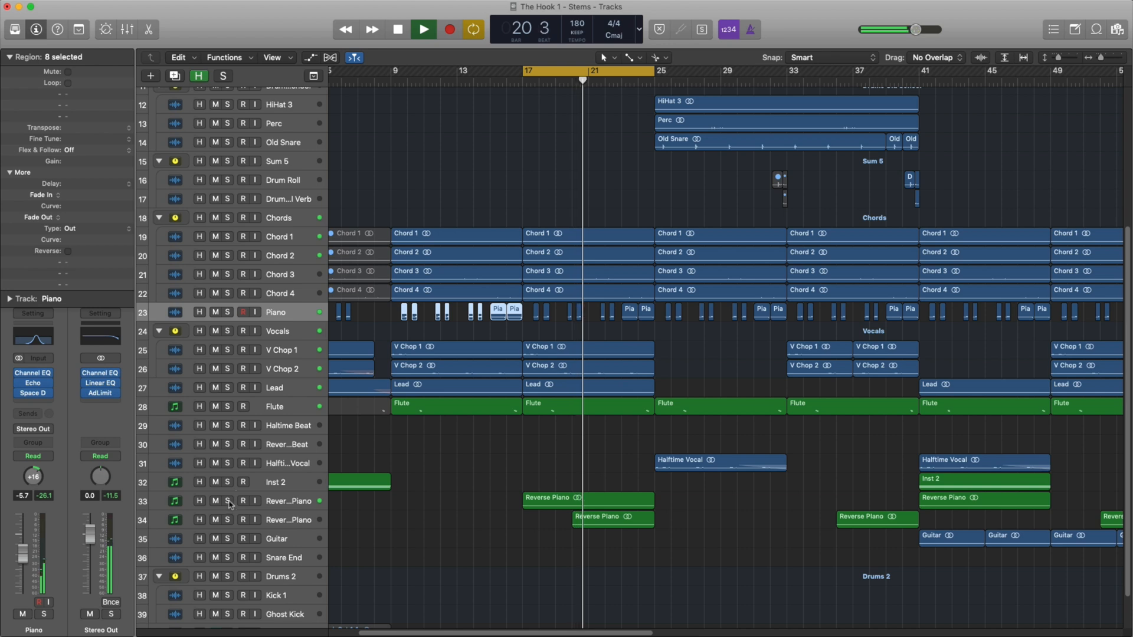
drag(228, 501, 229, 520)
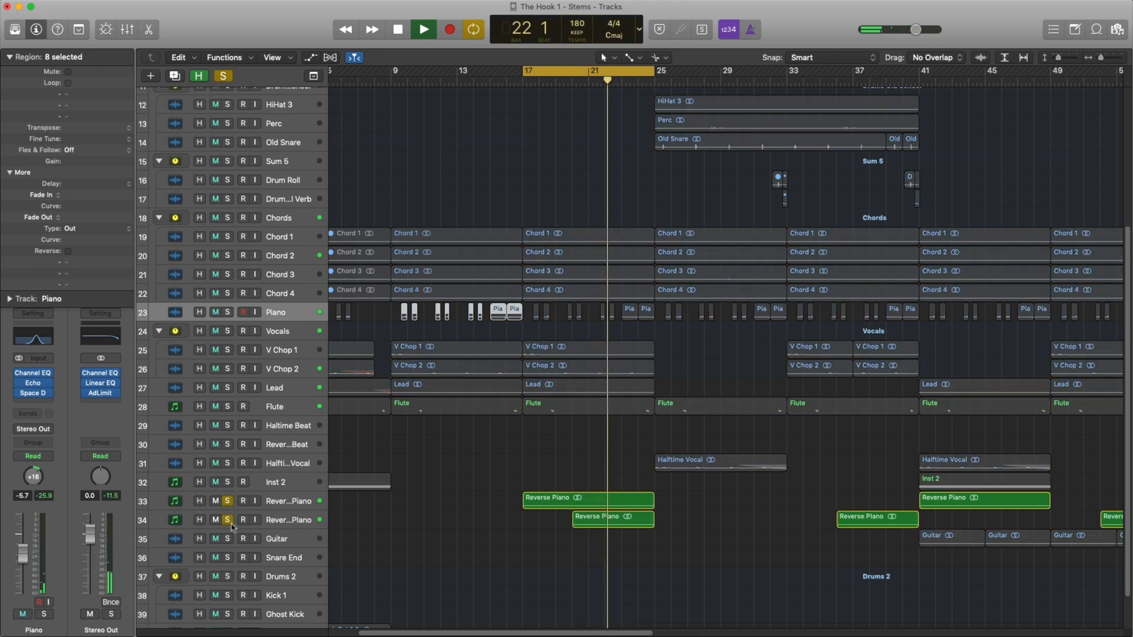
click(626, 74)
click(229, 520)
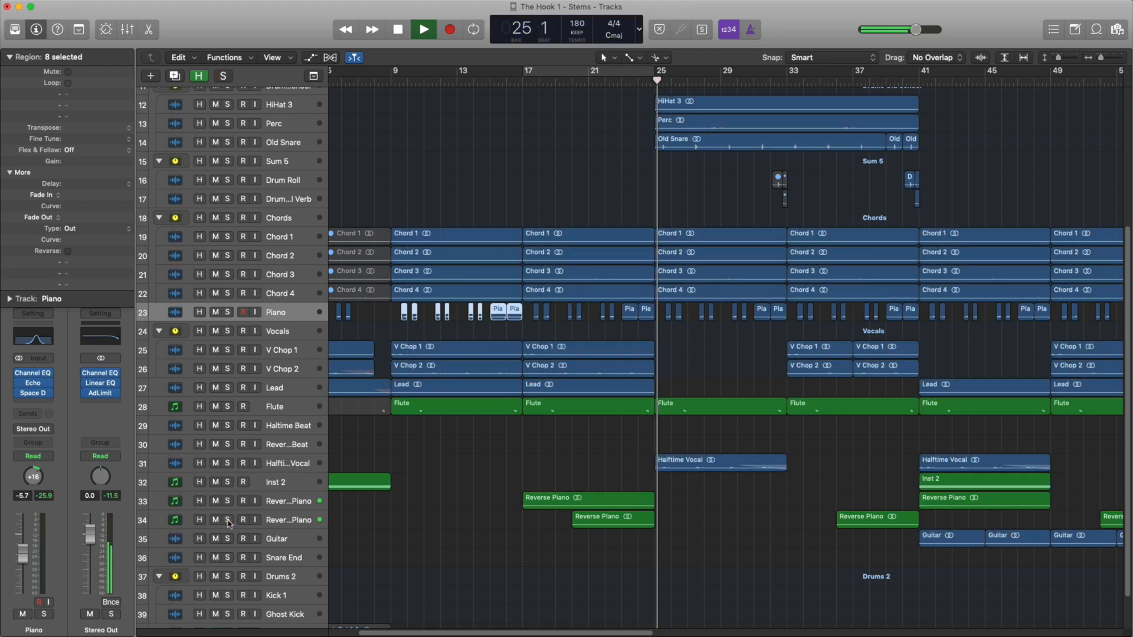
Stop playback and inspect the Kontakt instrument loaded on the Inst 2 track, closing its window when done.
key(space)
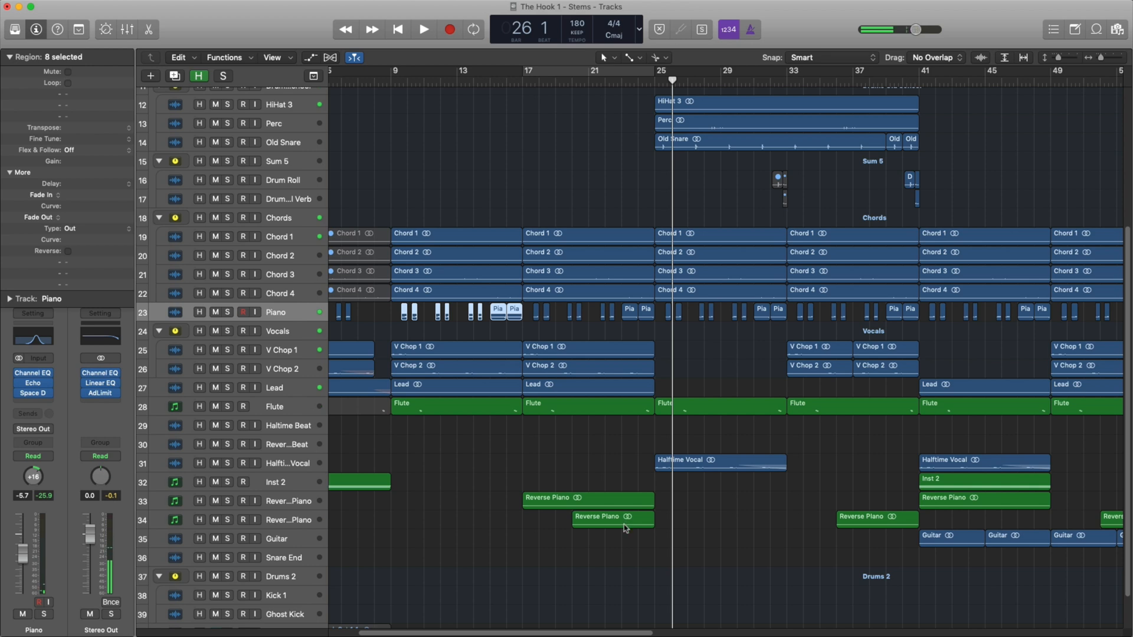
click(305, 508)
click(304, 520)
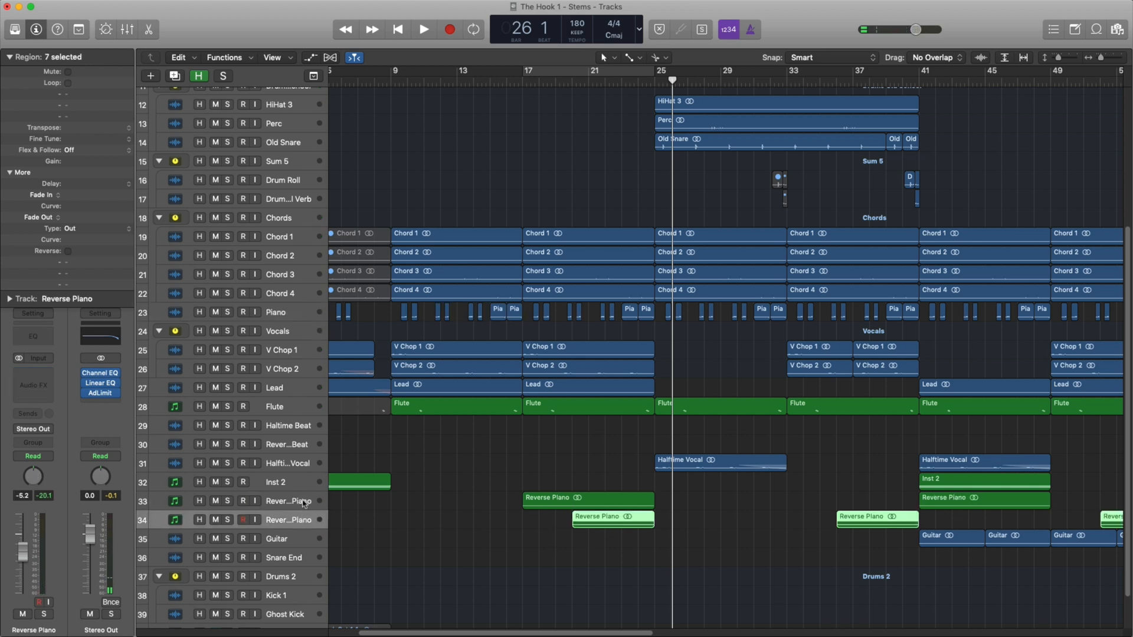
click(303, 484)
scroll(348, 485, left, 3)
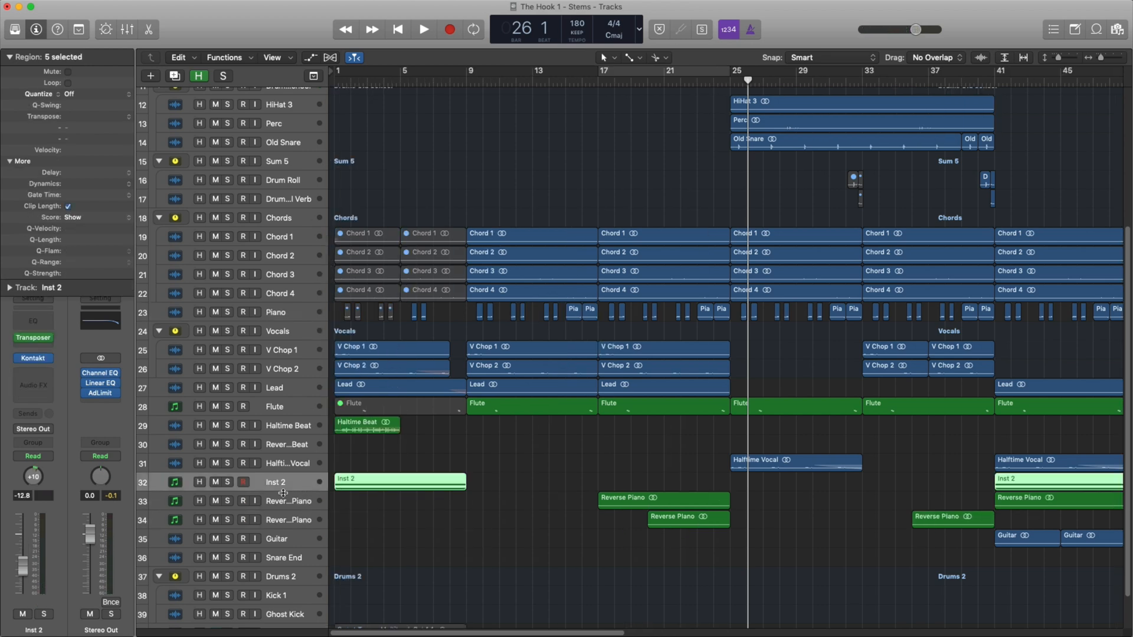
click(34, 359)
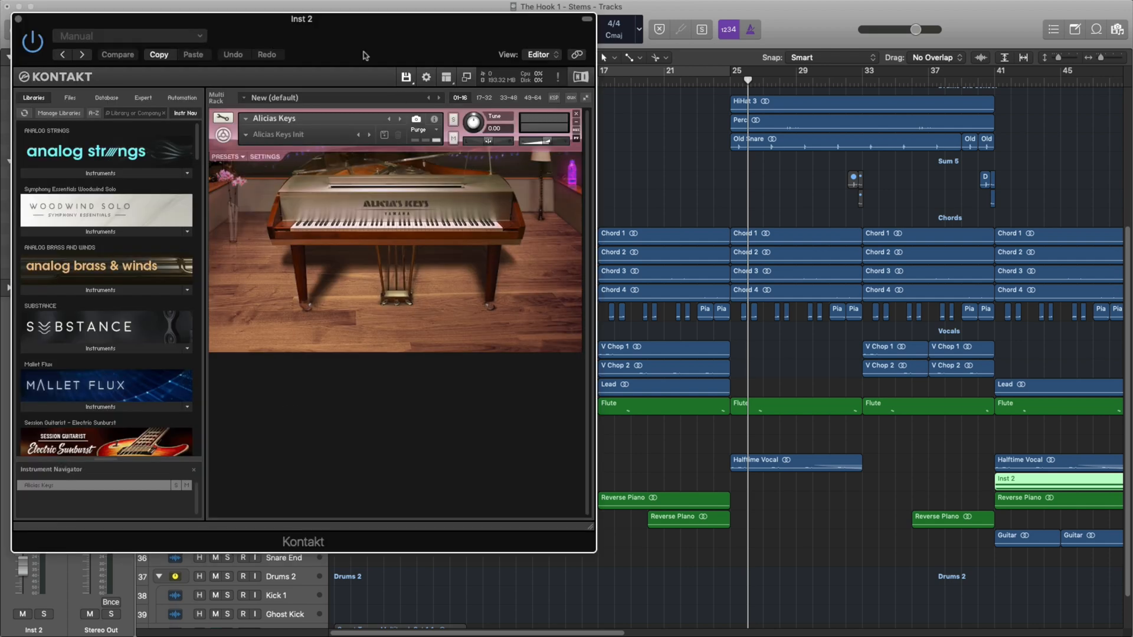
click(18, 20)
Set the cycle range to bars 25 to 41 and play the section with the full mix.
scroll(508, 352, down, 5)
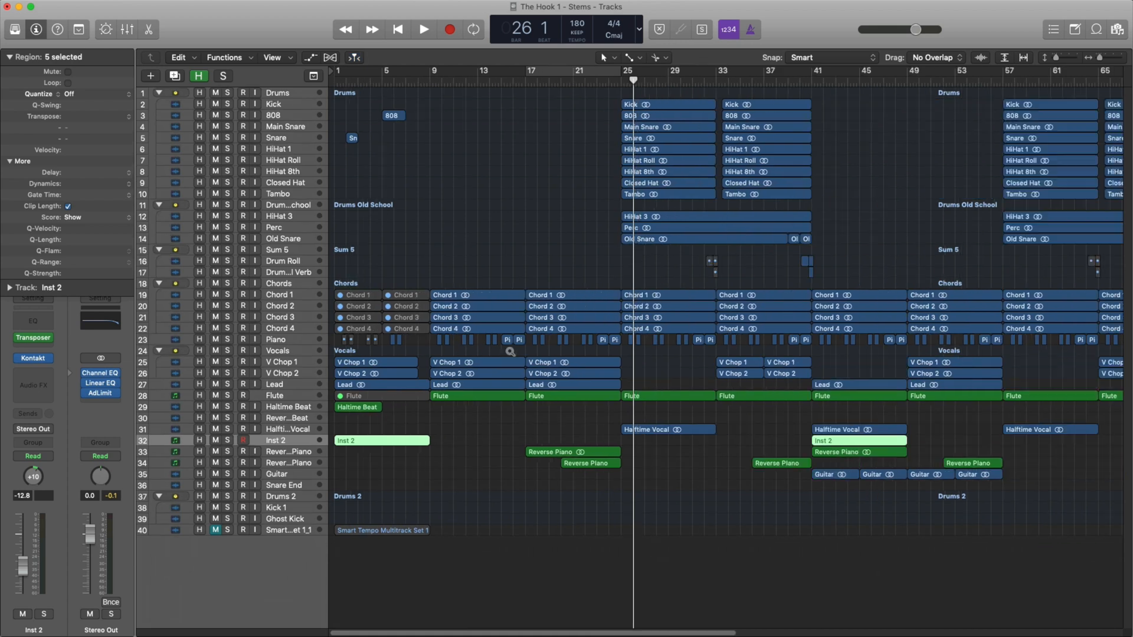
drag(623, 78, 715, 78)
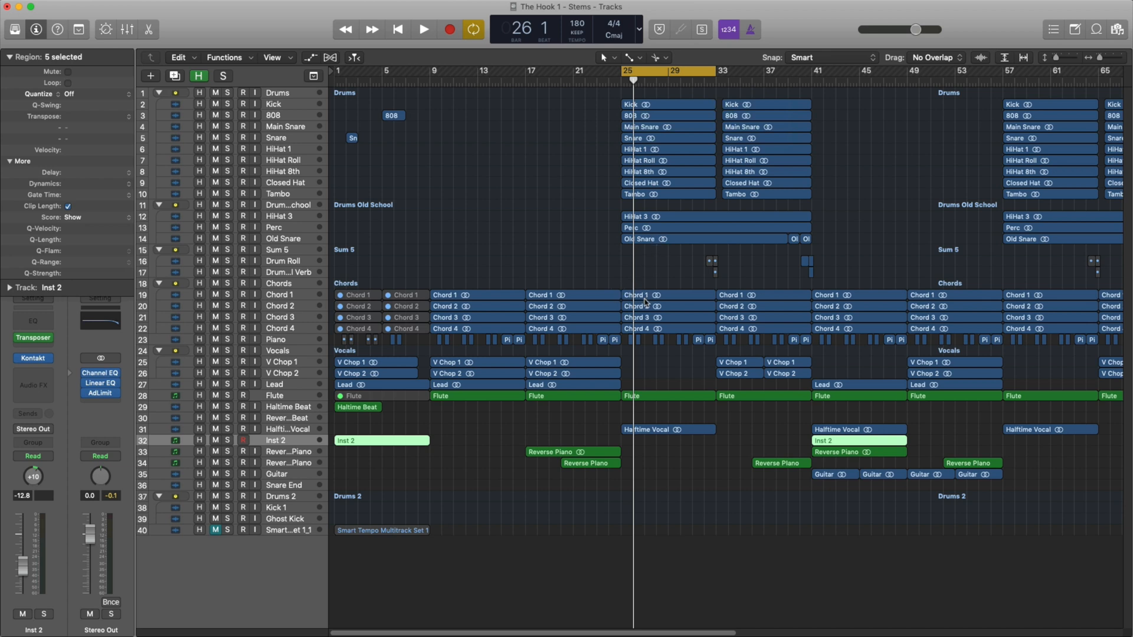
key(space)
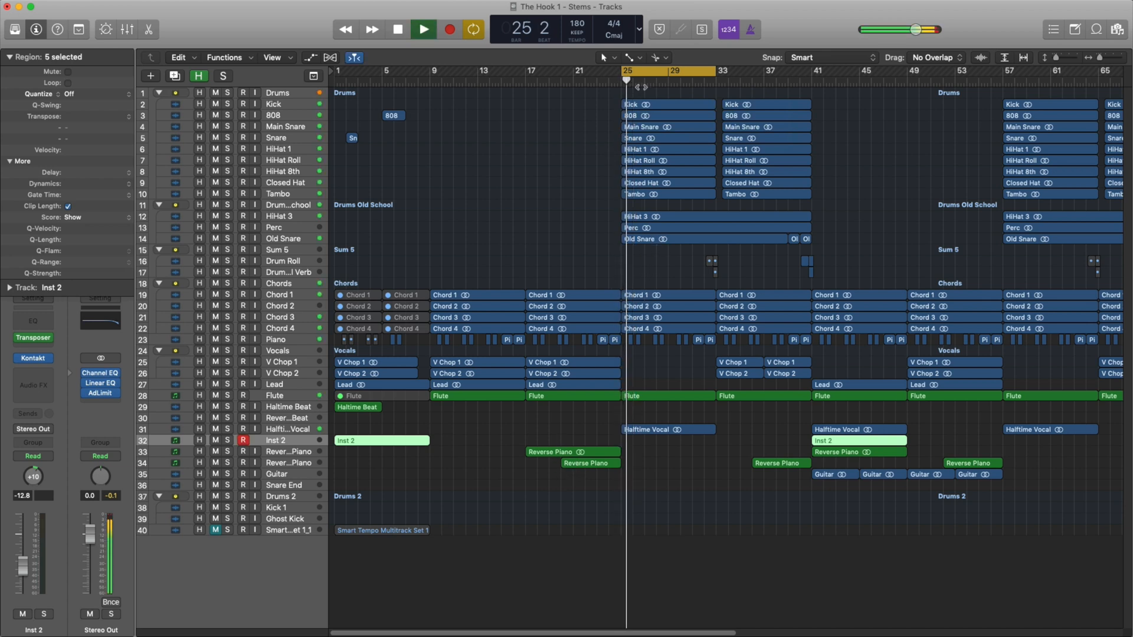
click(622, 77)
drag(623, 78, 810, 87)
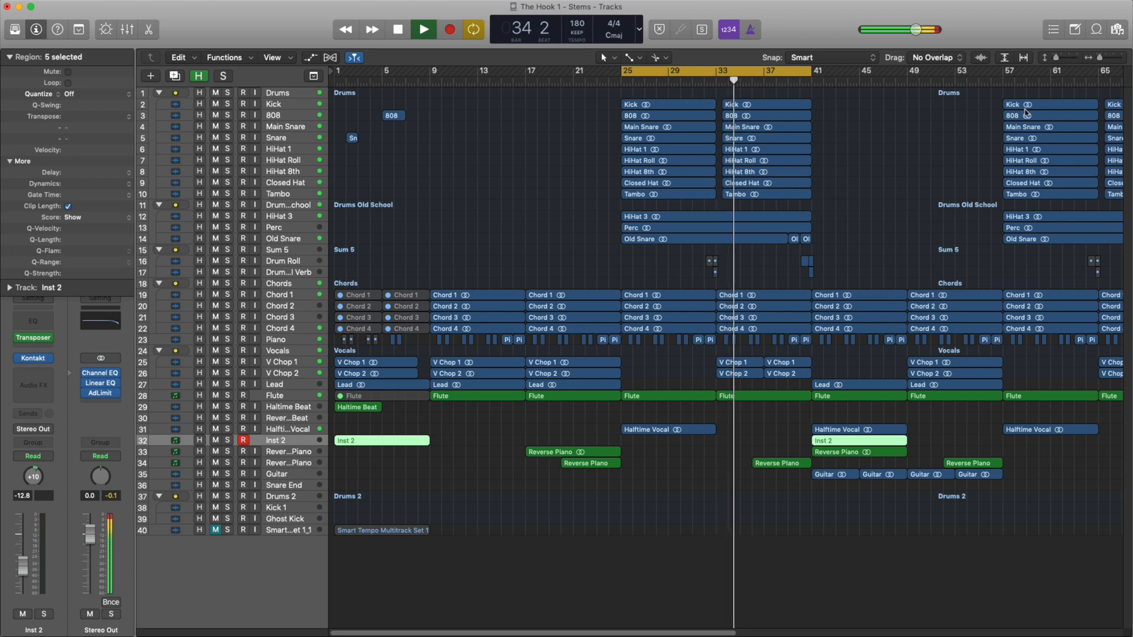
scroll(774, 271, up, 4)
scroll(773, 271, up, 5)
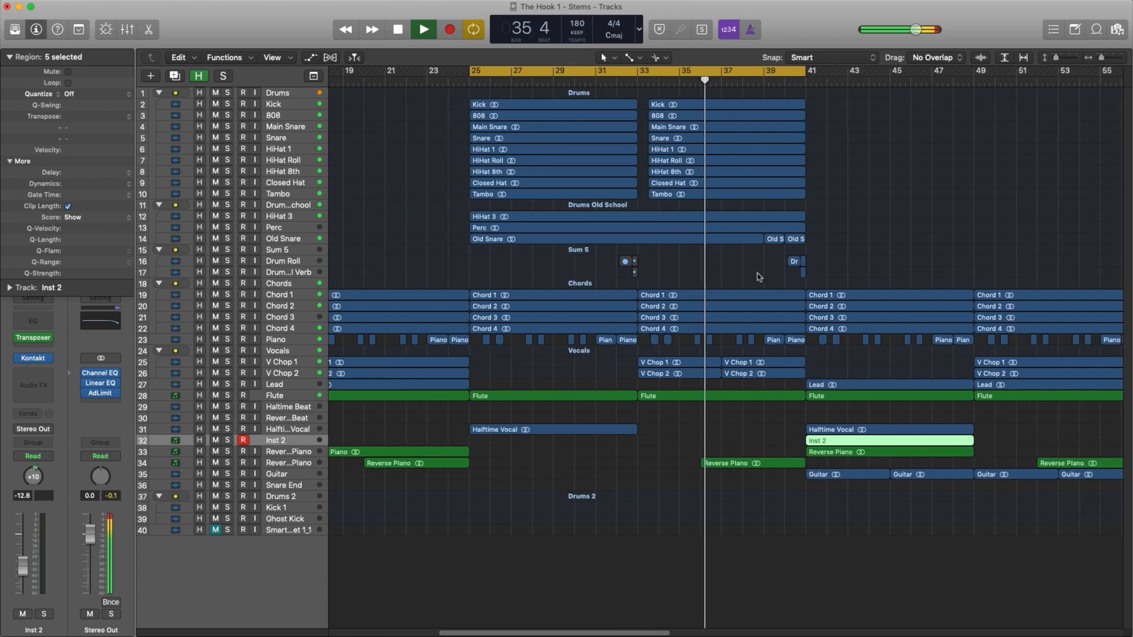
scroll(756, 279, up, 1)
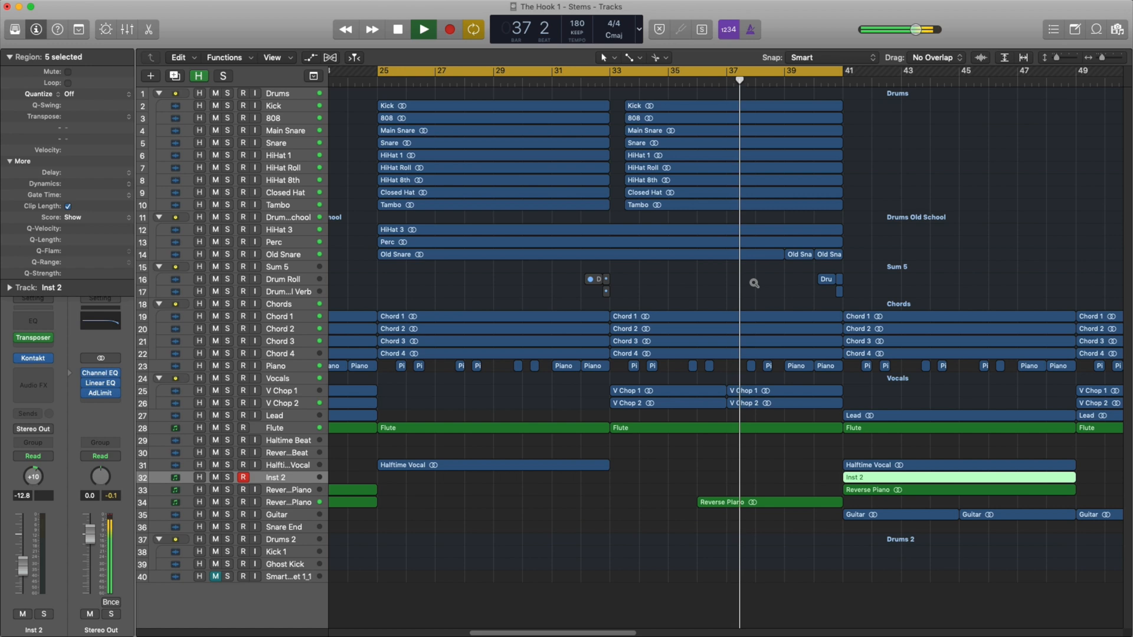
scroll(744, 295, left, 2)
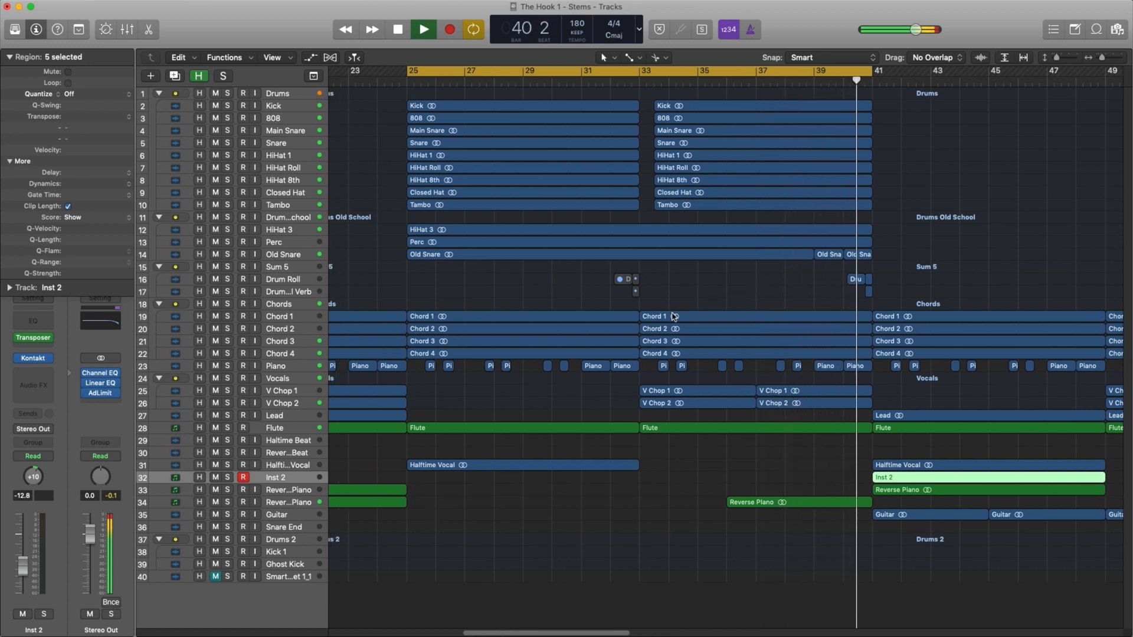
key(space)
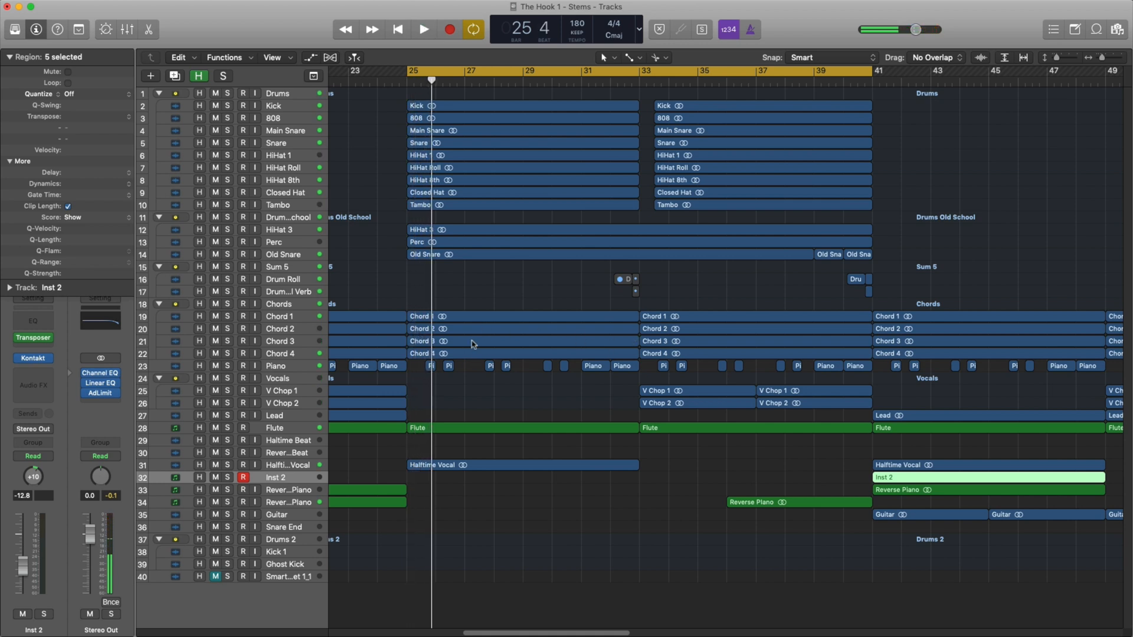
Solo the Kick track and layer in Main Snare, Snare and HiHat 1 one by one while the cycled section plays.
click(228, 106)
key(space)
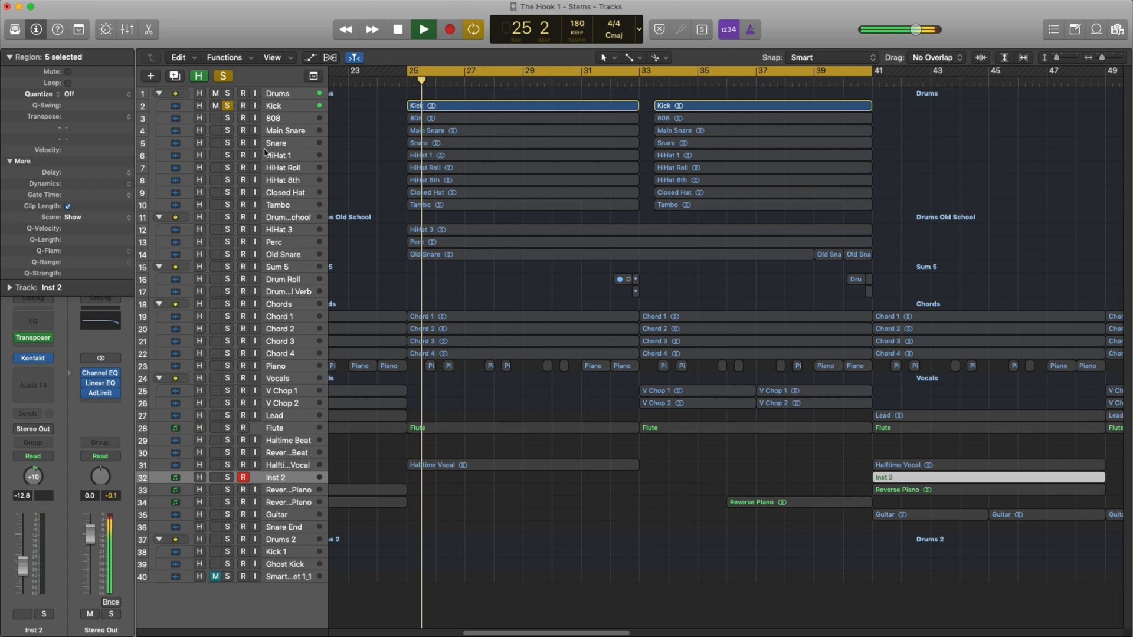
click(228, 132)
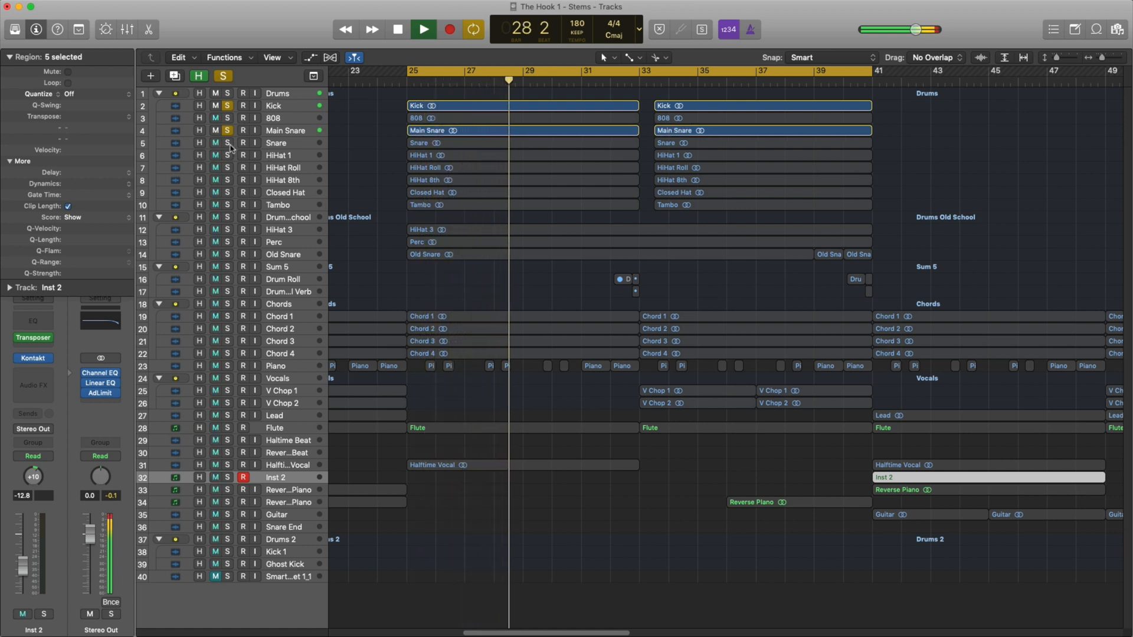
click(229, 143)
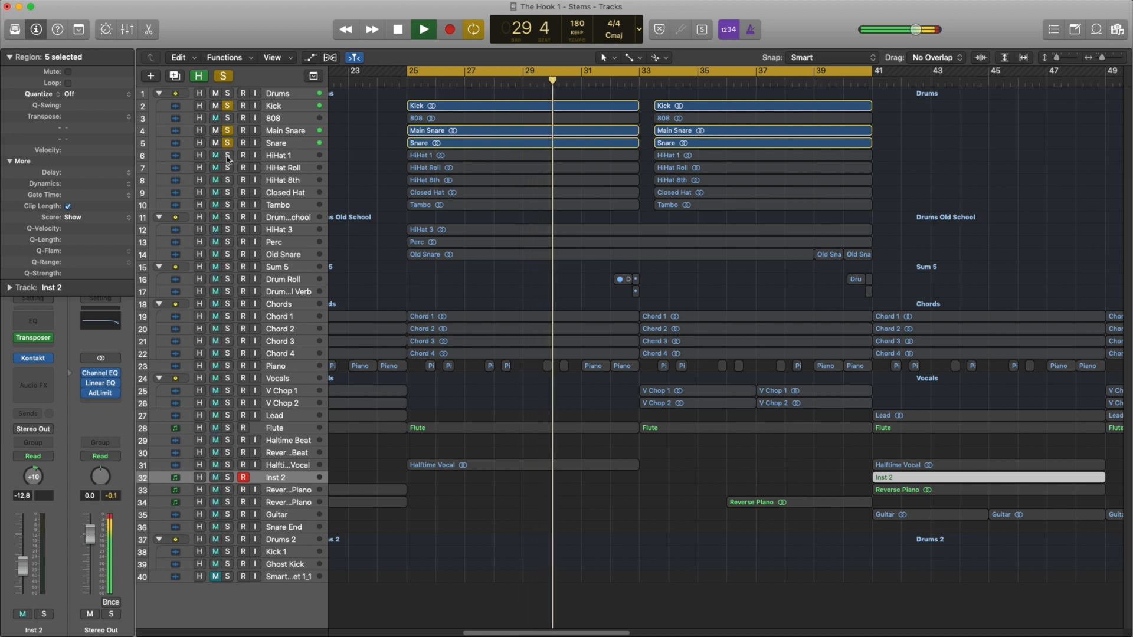
click(227, 156)
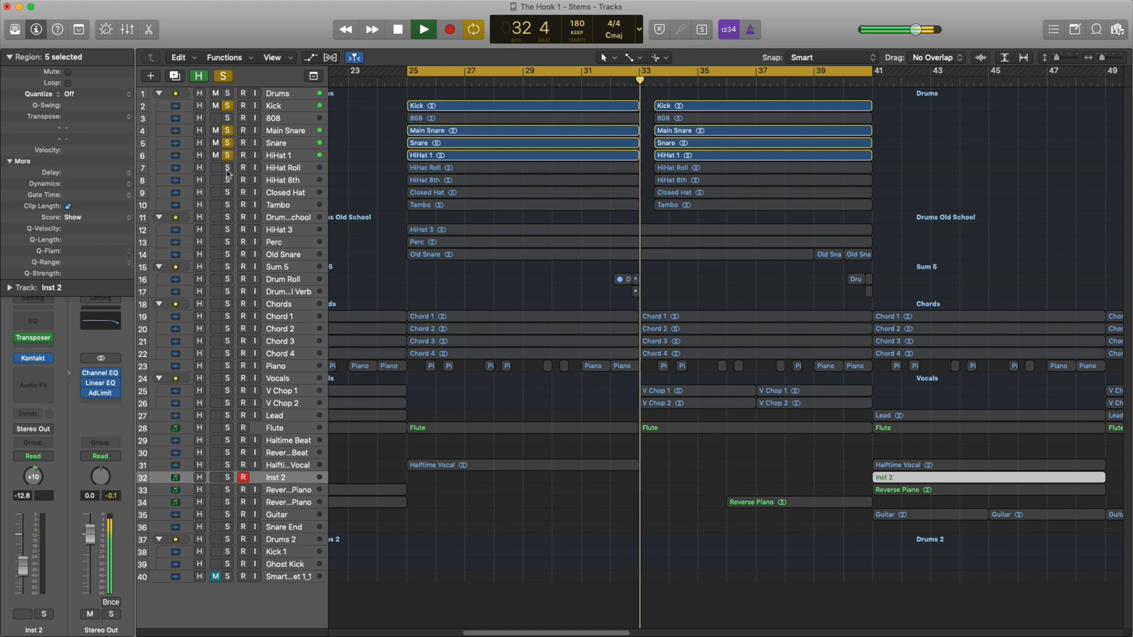
Add HiHat Roll, HiHat 8th, Closed Hat, Tambo and 808 to the solo one by one during playback.
click(227, 169)
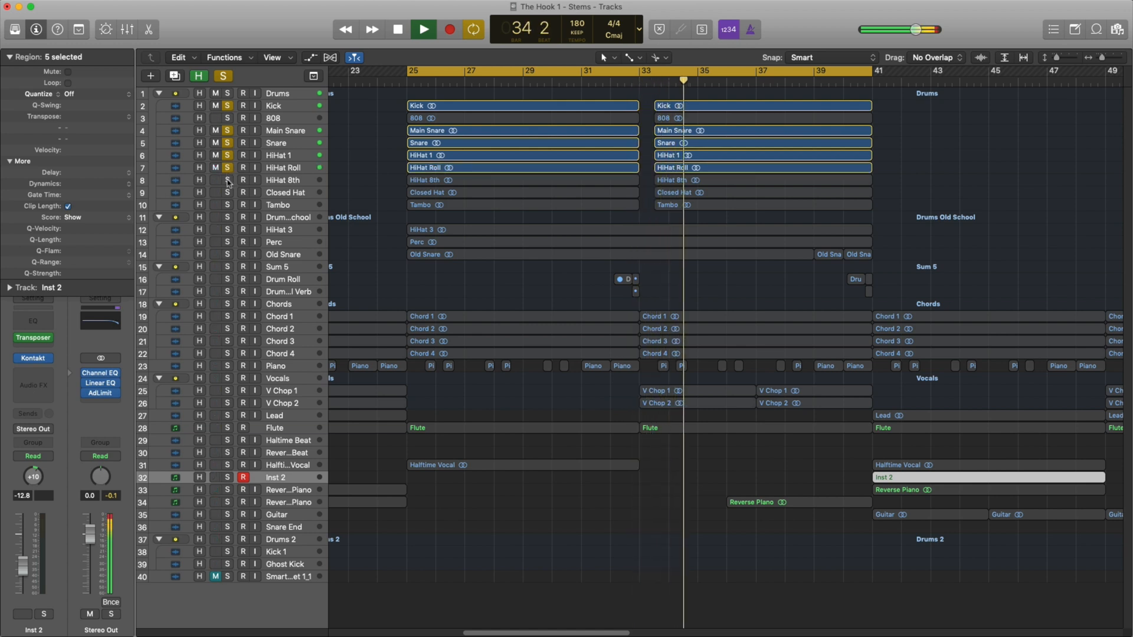
click(228, 181)
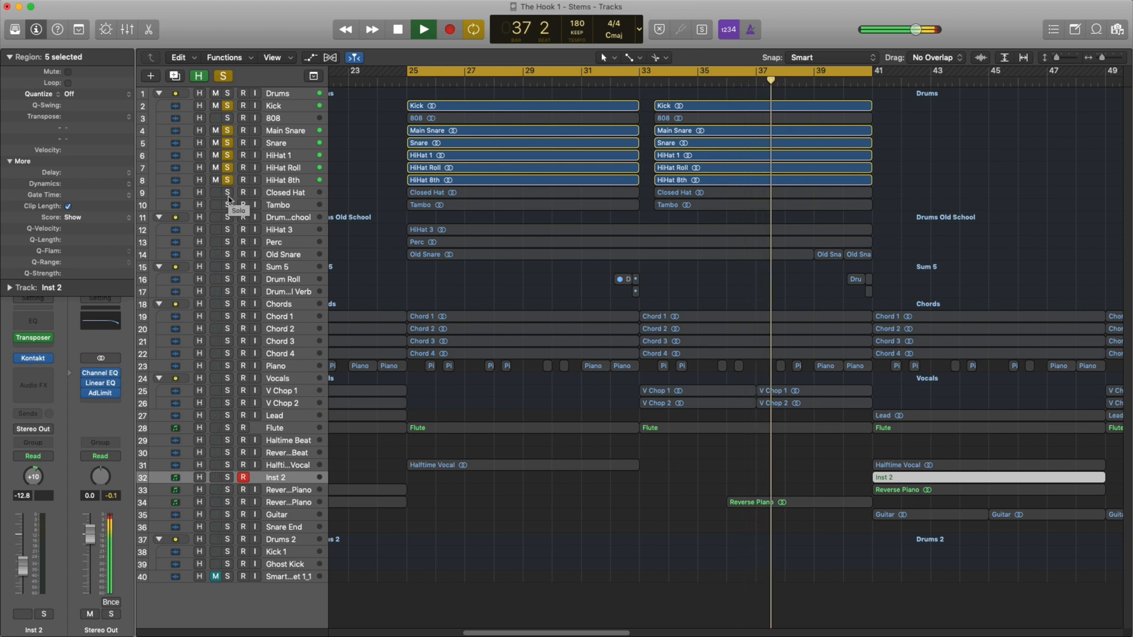
click(227, 194)
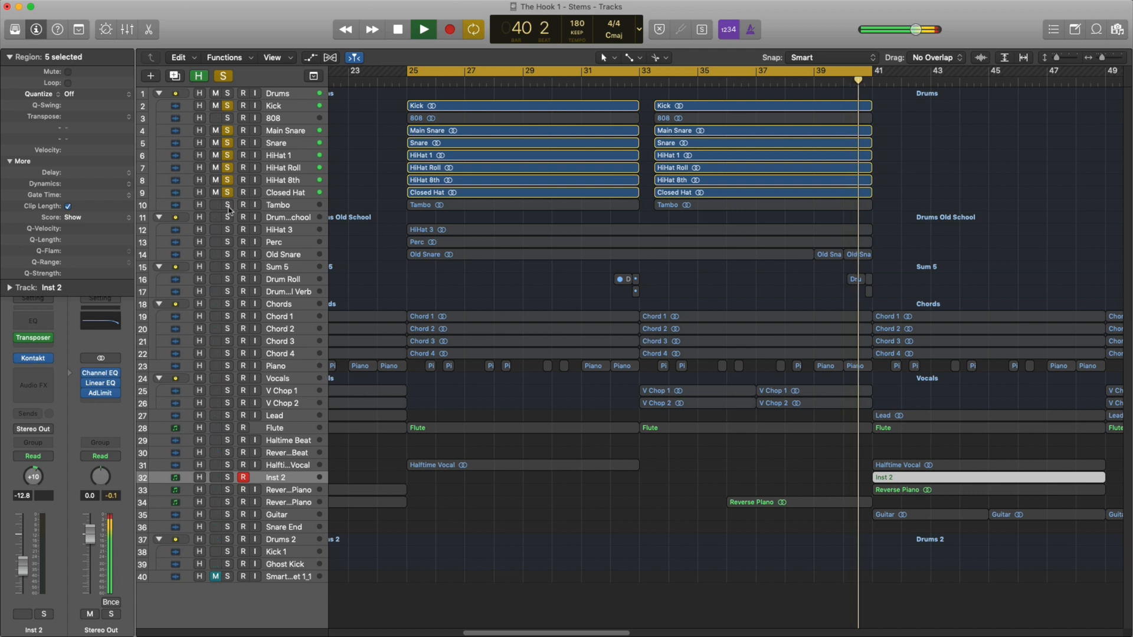
click(229, 207)
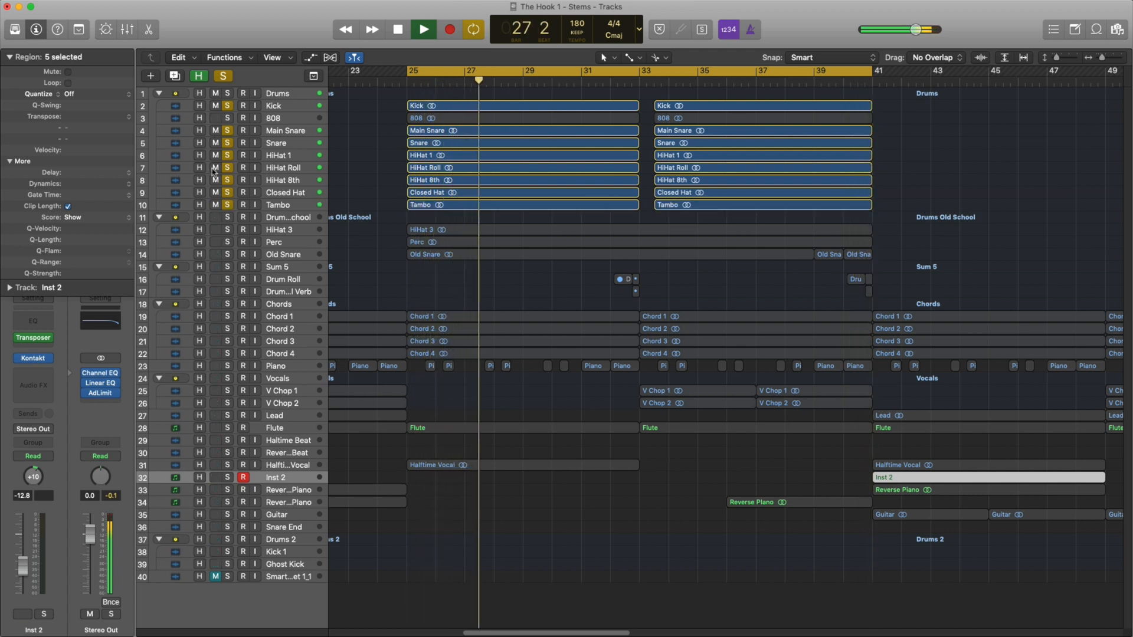
click(229, 118)
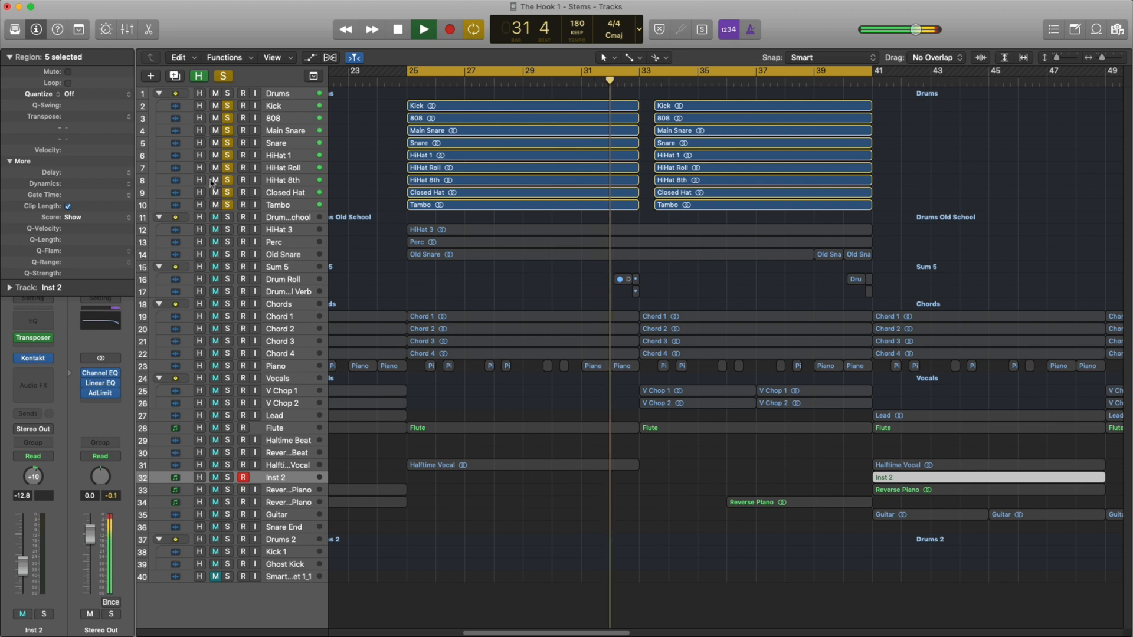
Restart the cycled section and add HiHat 3, Perc and Old Snare from the Drums Old School stack to the solo.
key(space)
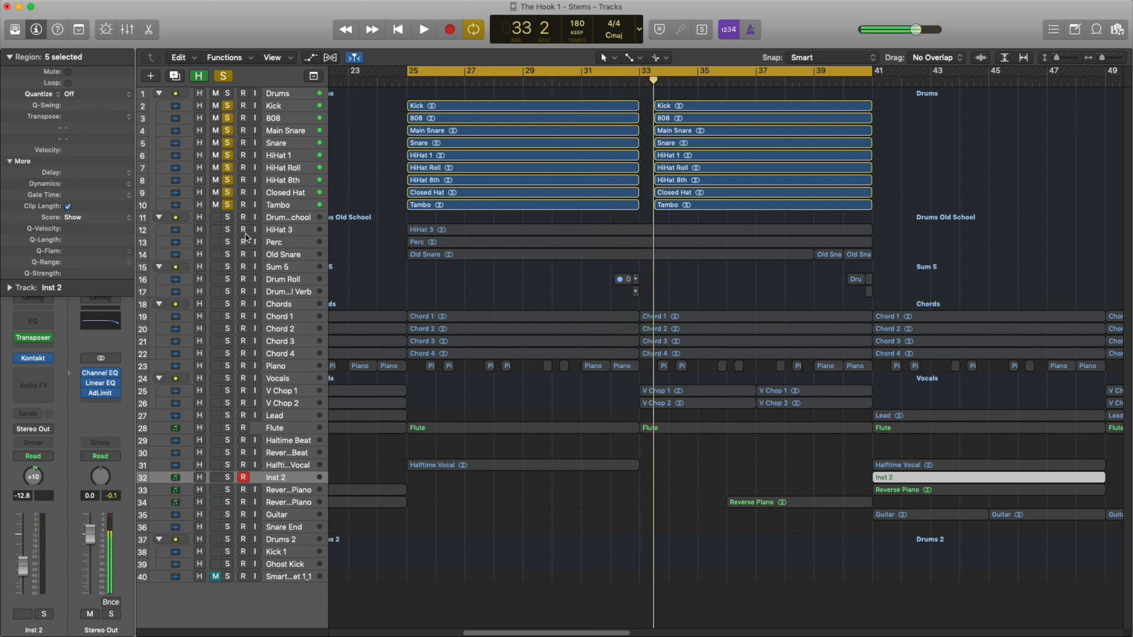
key(space)
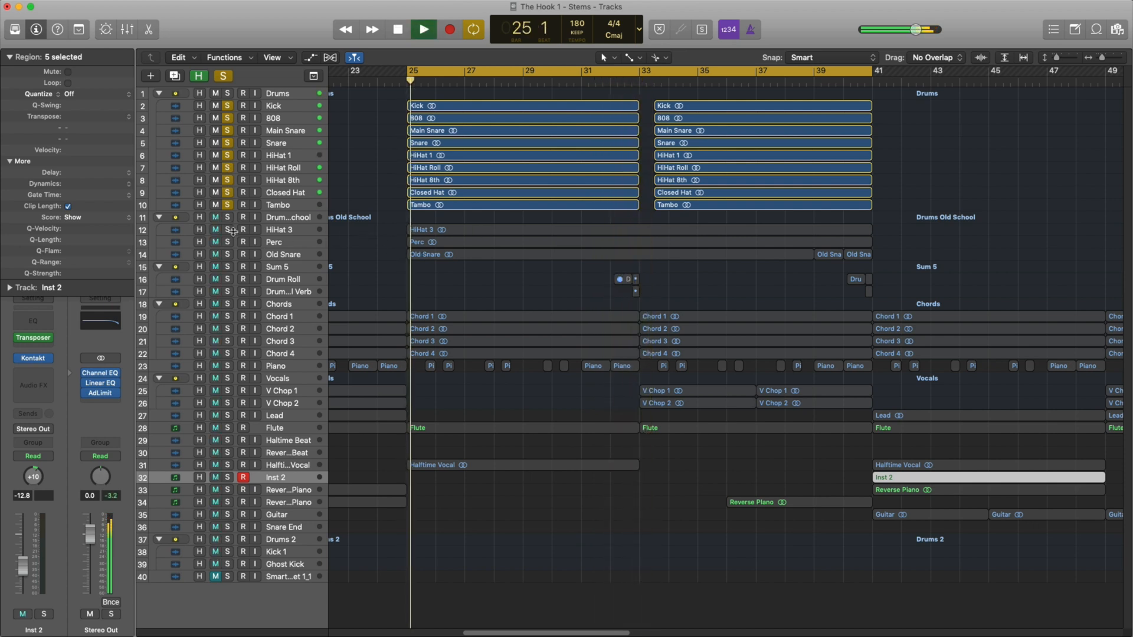
click(228, 230)
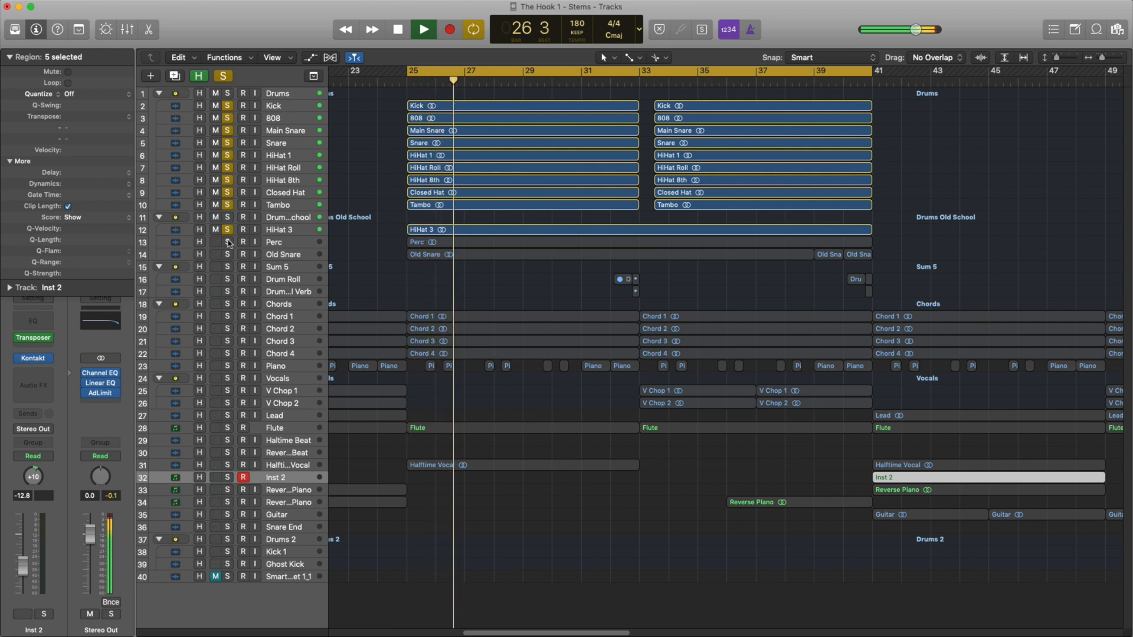
click(227, 245)
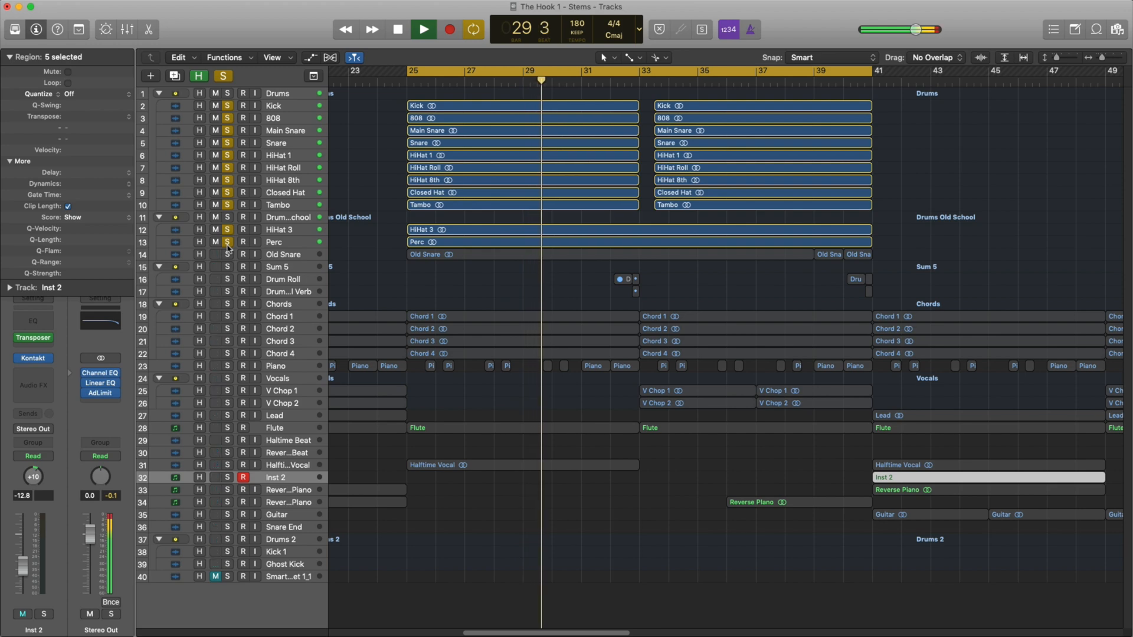
click(228, 255)
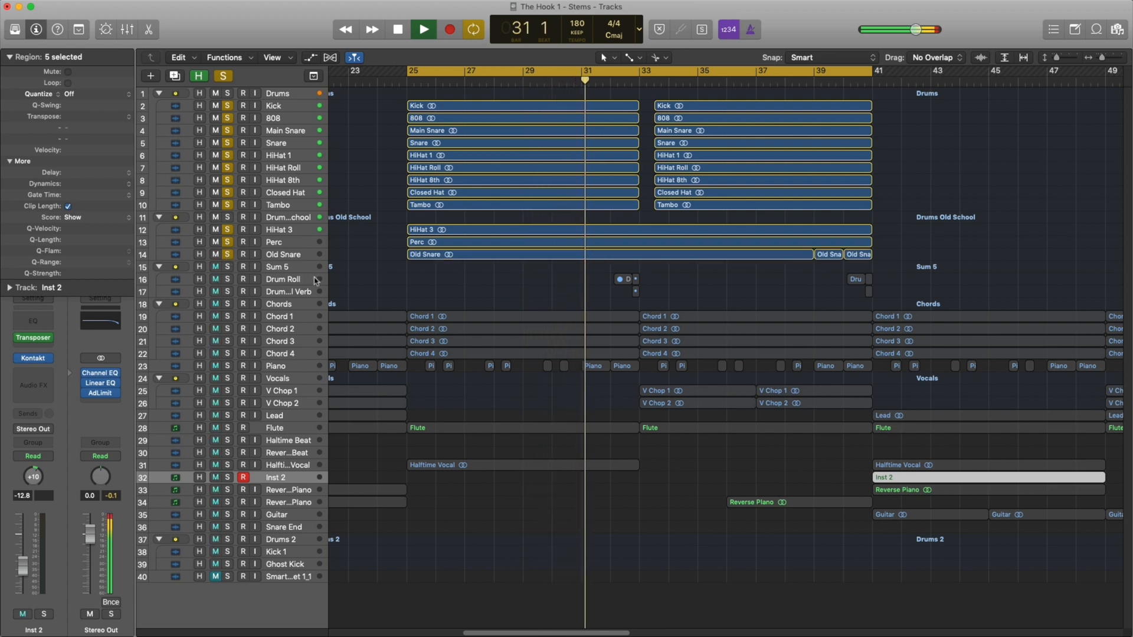
Add the Chords stack to the soloed drums and restart the cycled section from bar 25.
key(super+Down)
key(super+Down)
key(super+Down)
scroll(403, 299, up, 4)
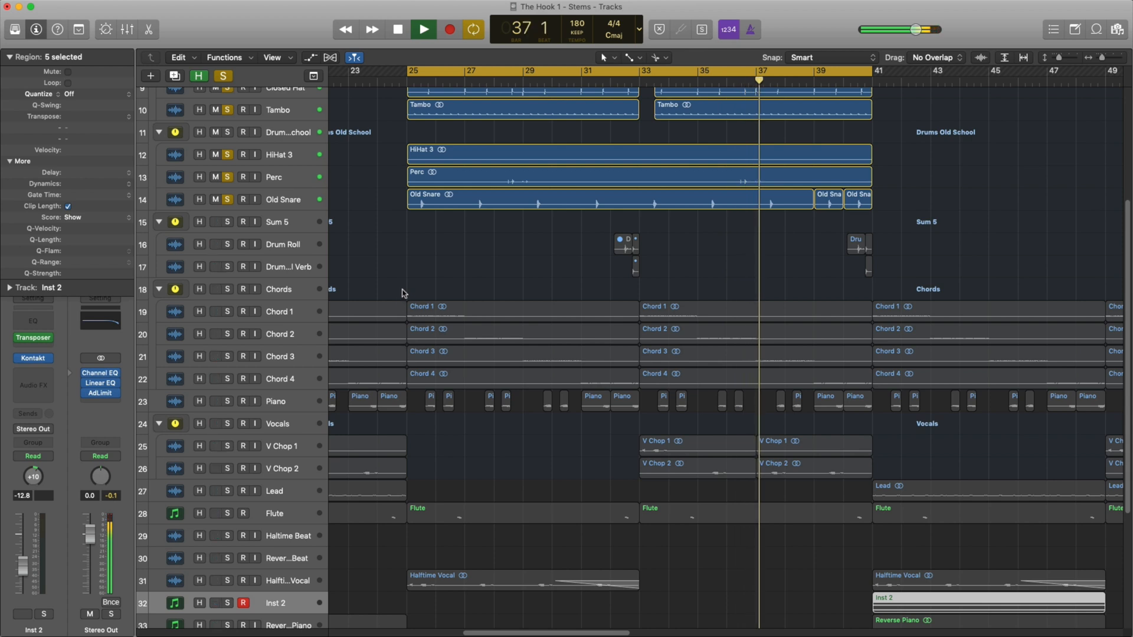
key(space)
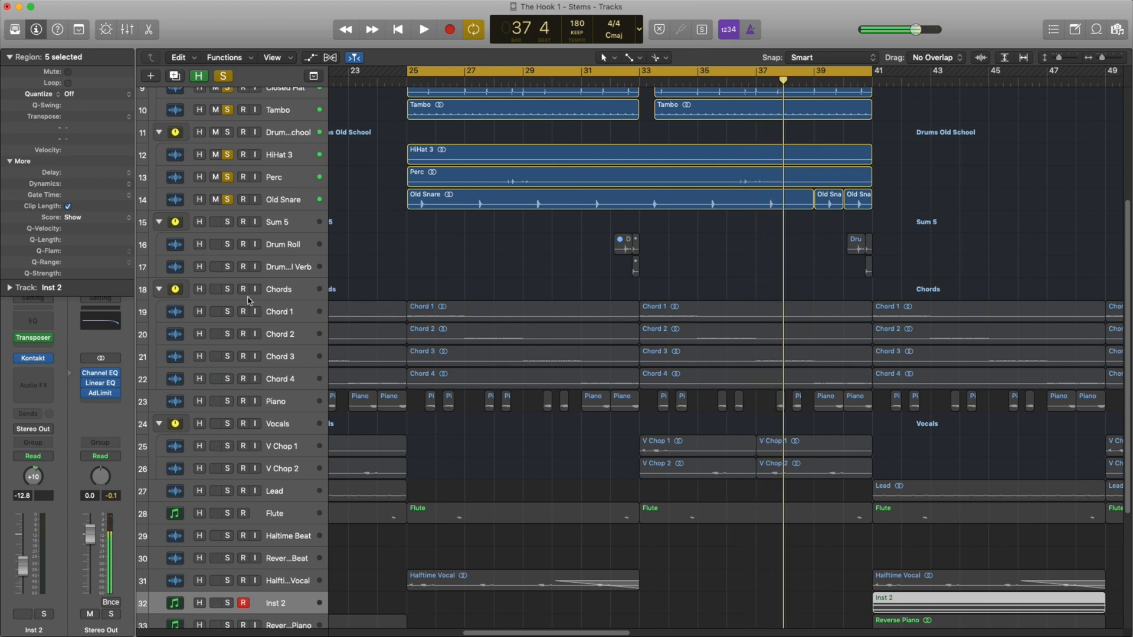
click(228, 289)
key(space)
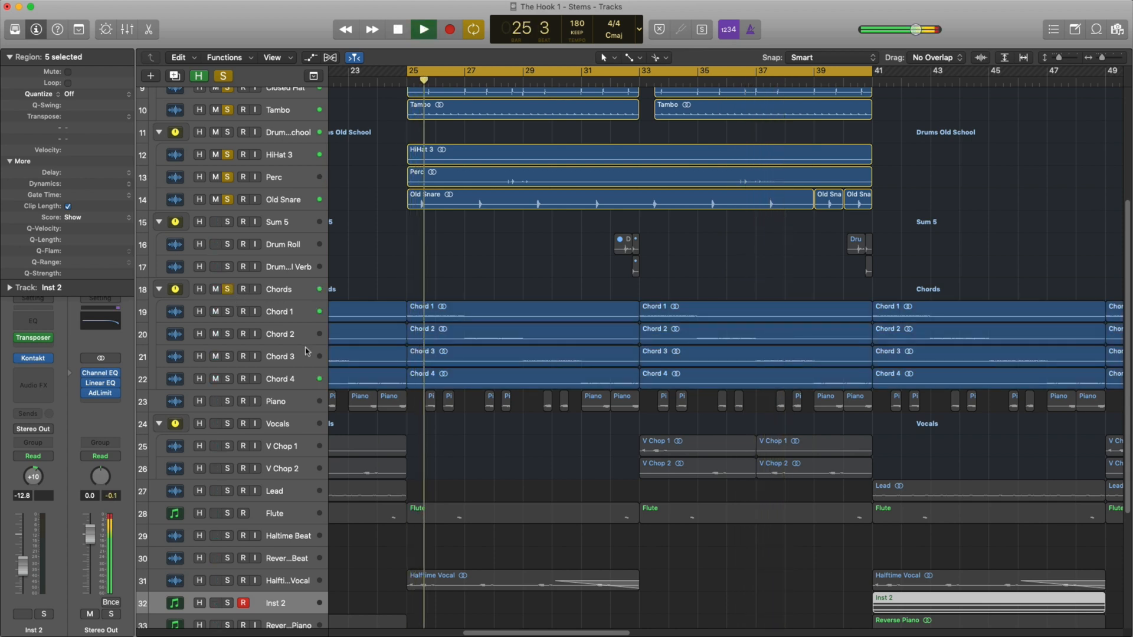
Add the Piano and Flute tracks to the solo one by one while the cycled section plays.
click(227, 401)
key(super+Up)
key(super+Up)
key(super+Up)
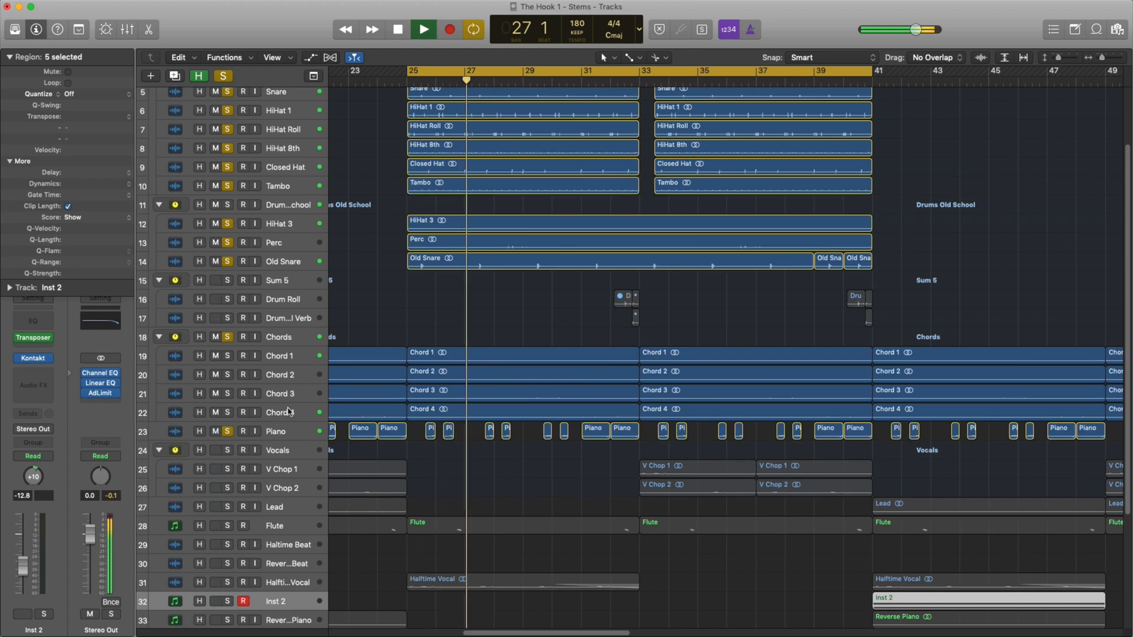
click(227, 530)
key(super+Up)
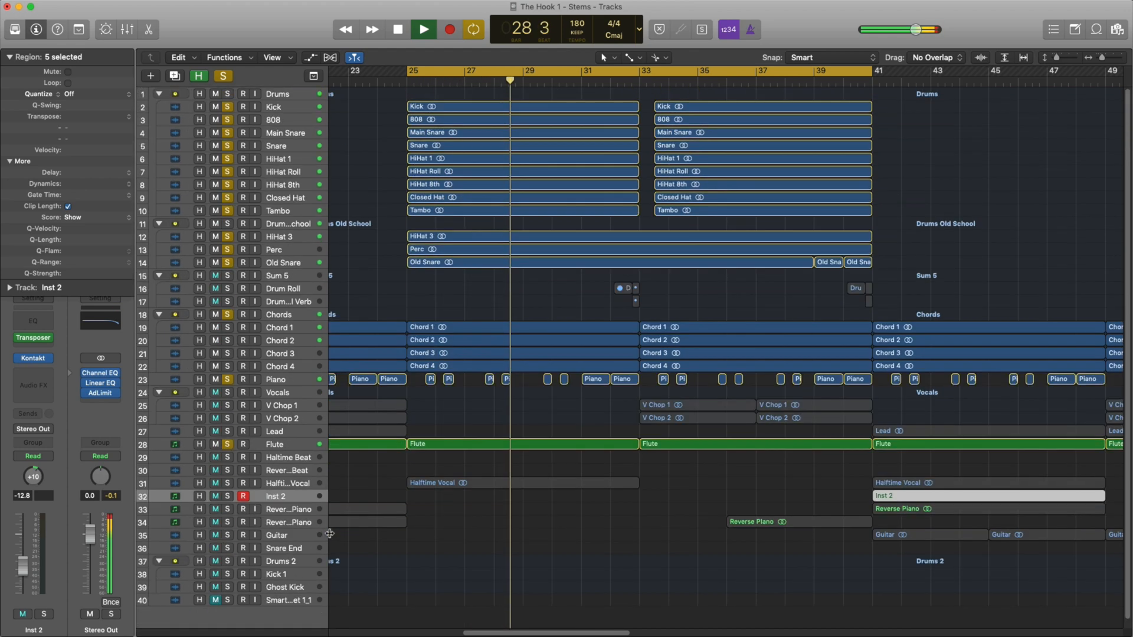
Select the Halftime Vocal track, stop playback and add the Vocals stack to the solo.
key(super+Left)
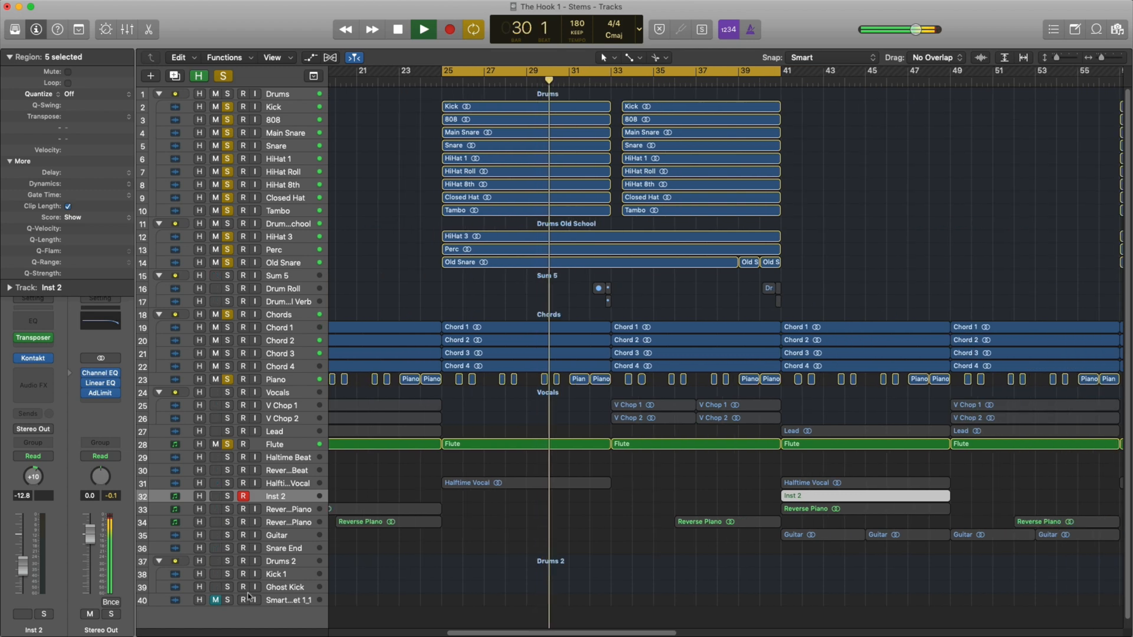
key(super+Down)
key(super+Down)
key(super+Down)
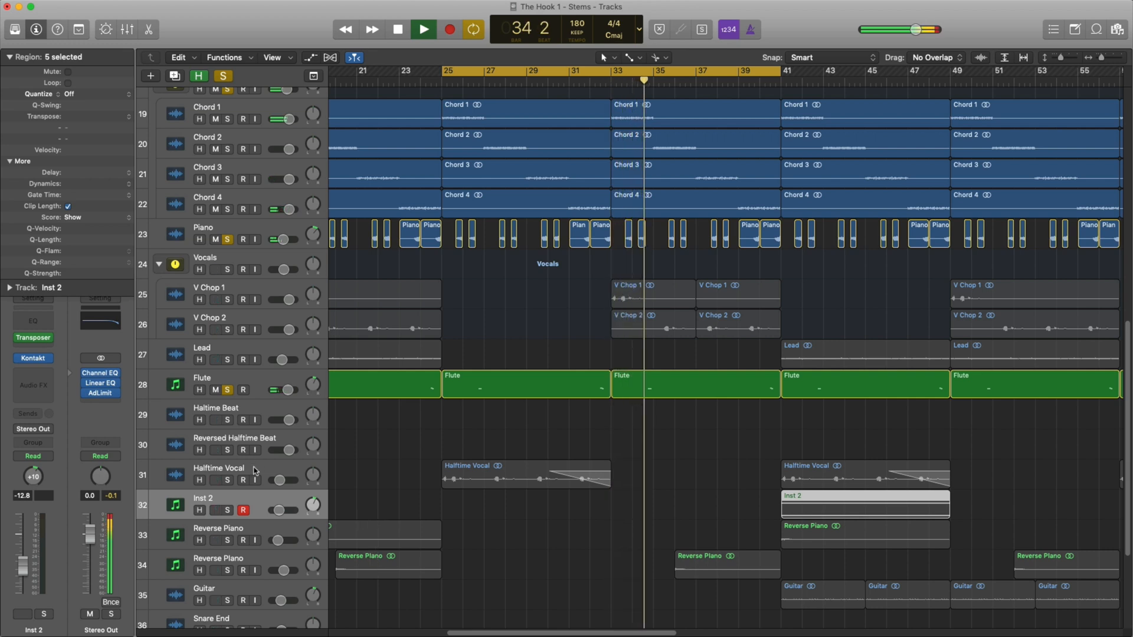
click(255, 470)
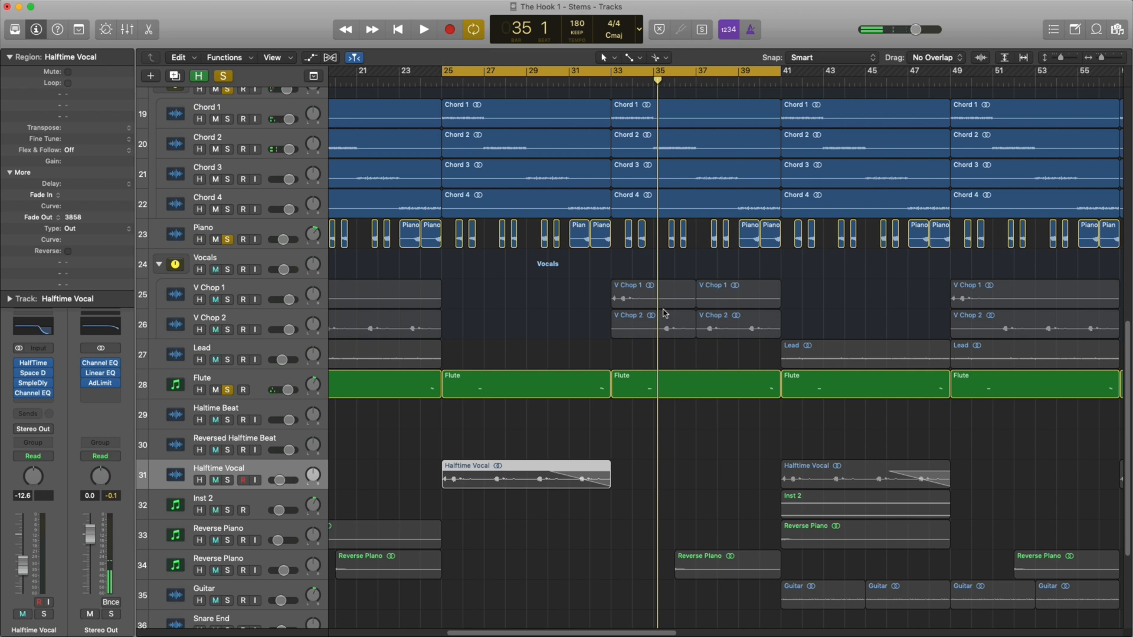
click(227, 269)
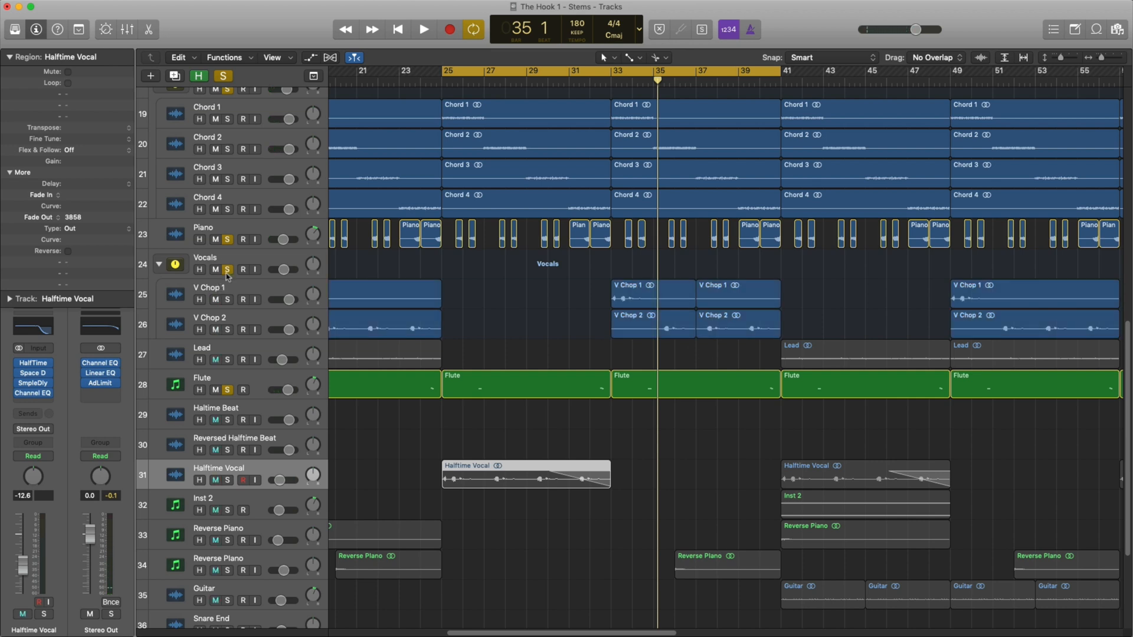
Play the Halftime Vocal track on its own within the cycled section, and clear the solo to bring back the full mix.
click(228, 480)
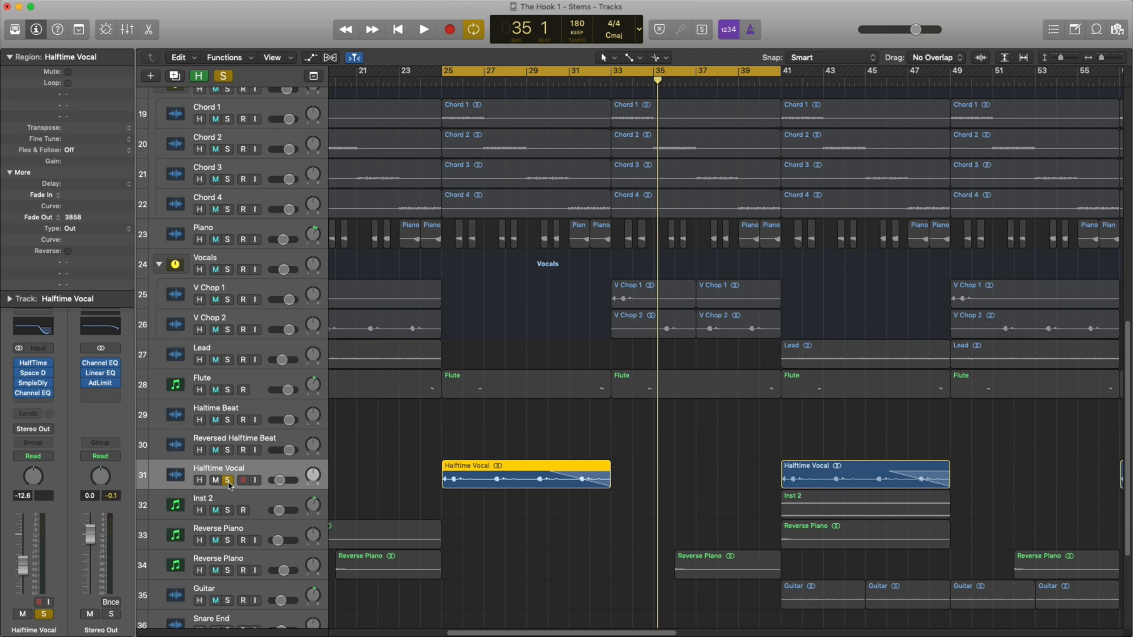
key(shift+space)
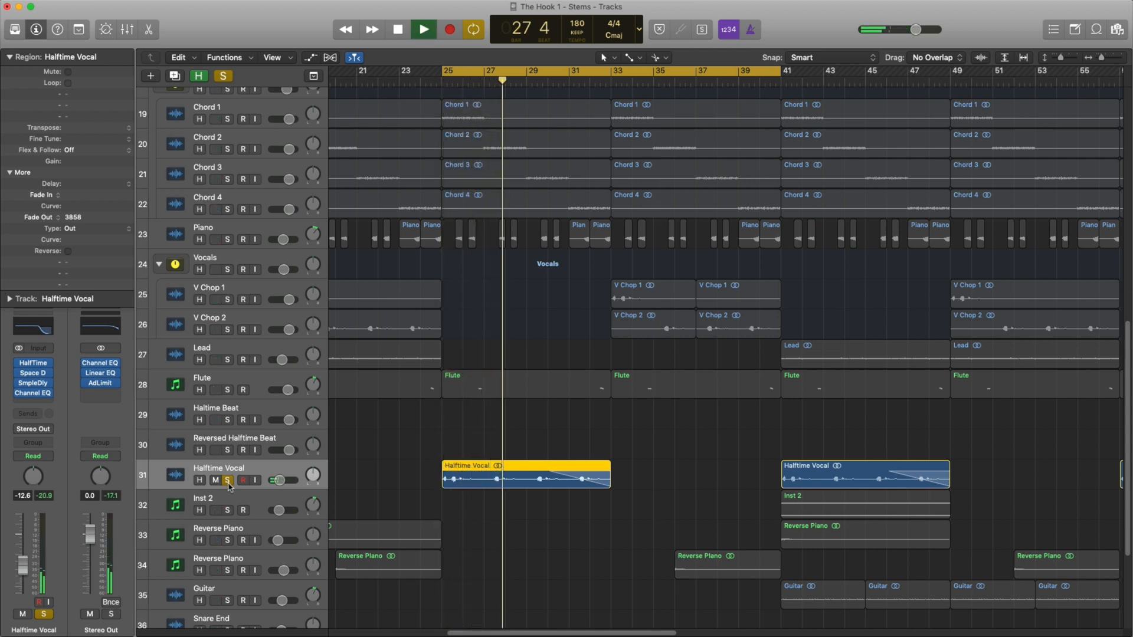
click(227, 482)
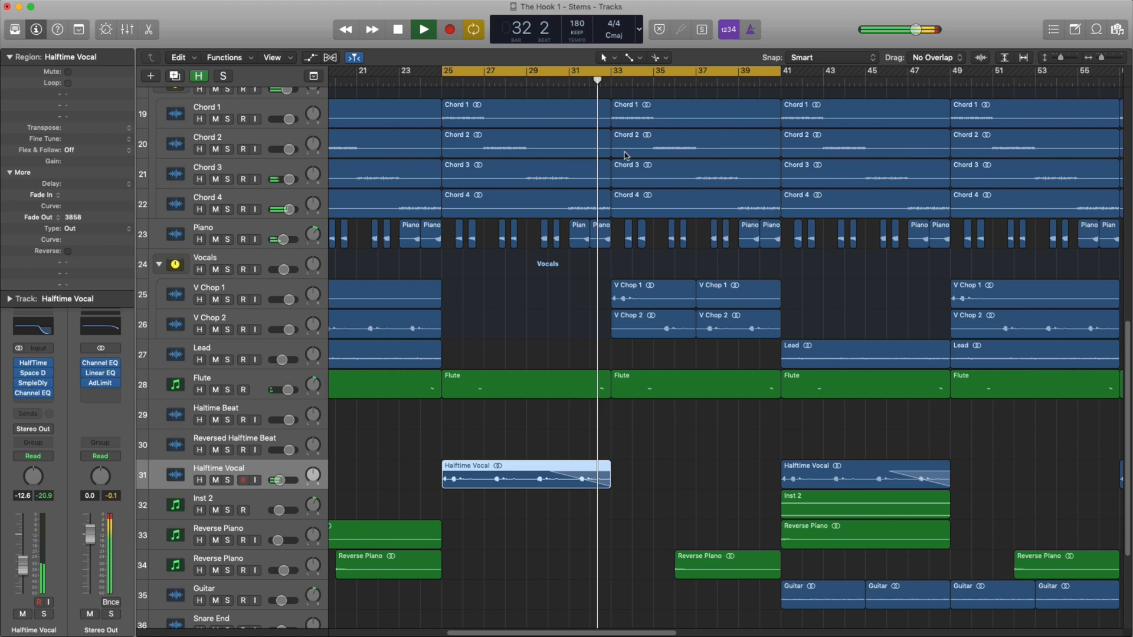
Audition the Reverse Piano on track 34 through its solo and set the cycle range to bars 41 to 57.
key(super+Up)
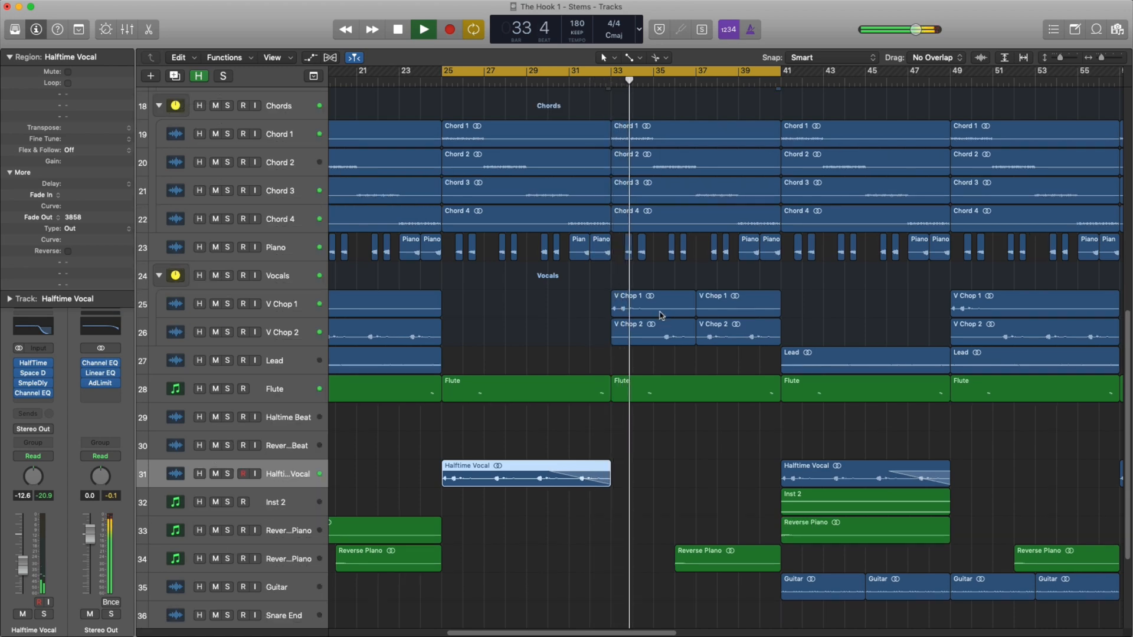
key(super+Left)
key(super+Left)
key(super+Left)
key(super+Left)
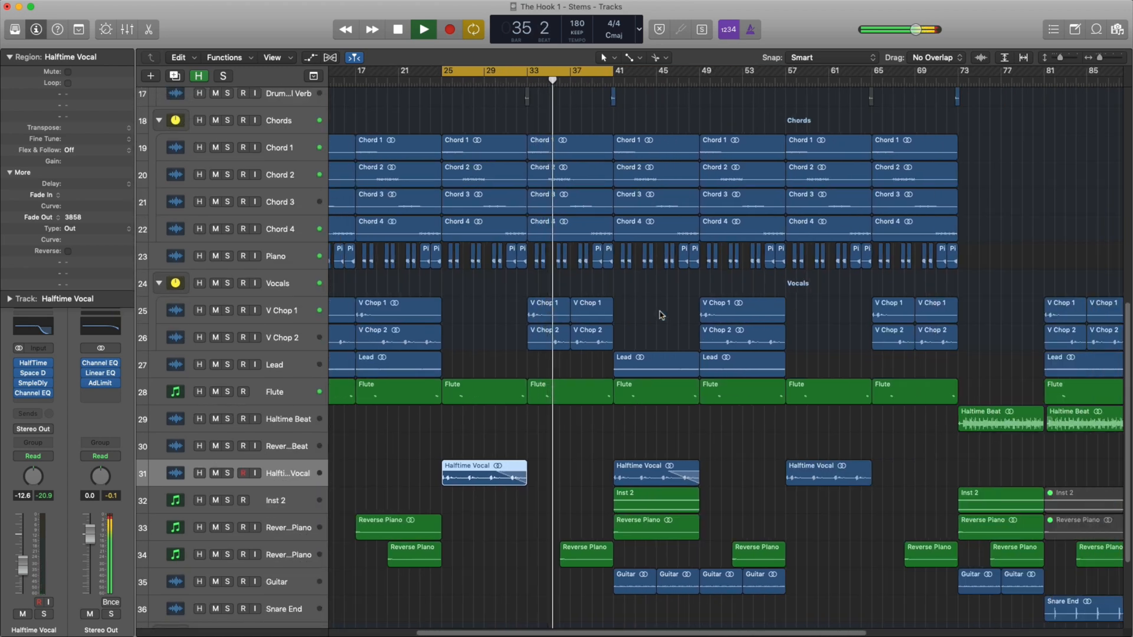
key(super+Left)
key(super+Up)
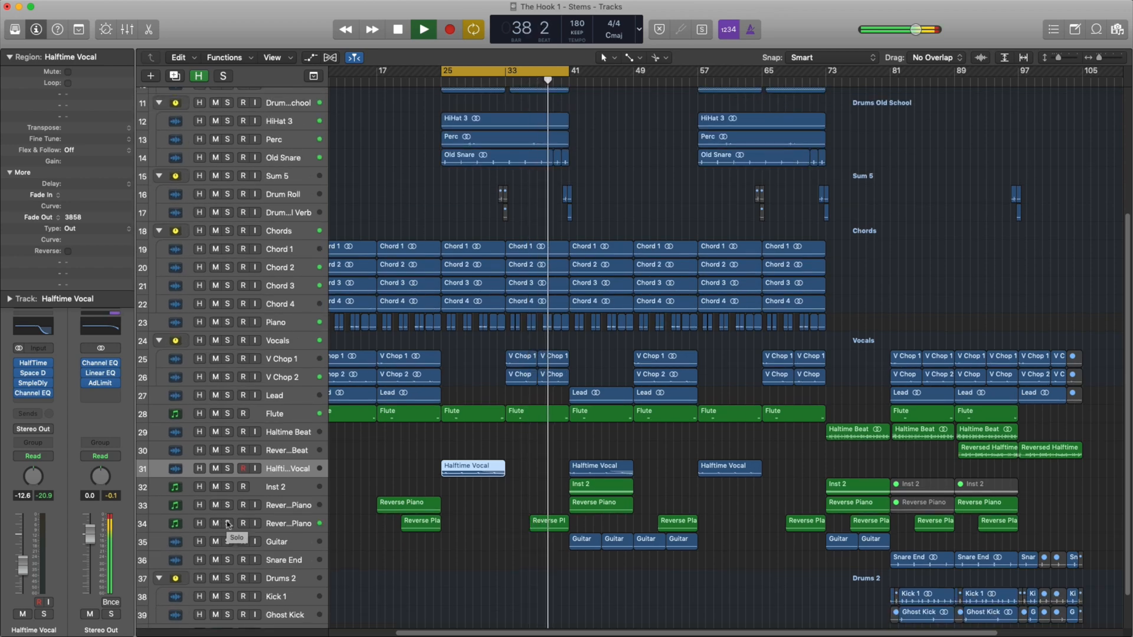
click(228, 524)
drag(515, 87, 658, 88)
click(228, 524)
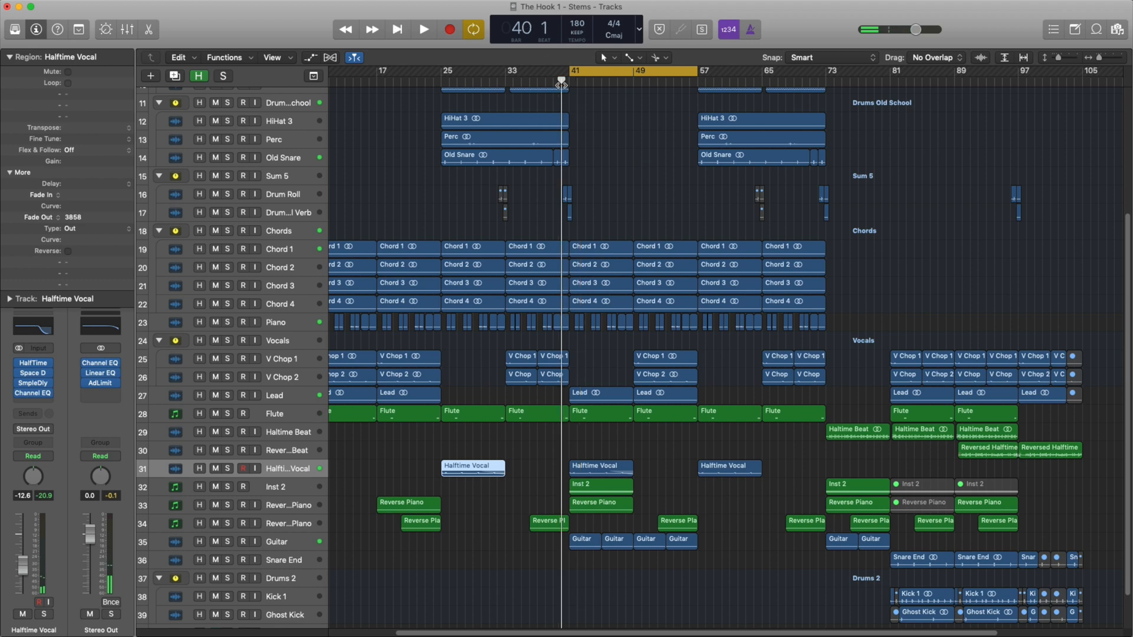
Shorten the cycle range to bars 41 to 49 and play the section with the full mix.
scroll(692, 345, down, 3)
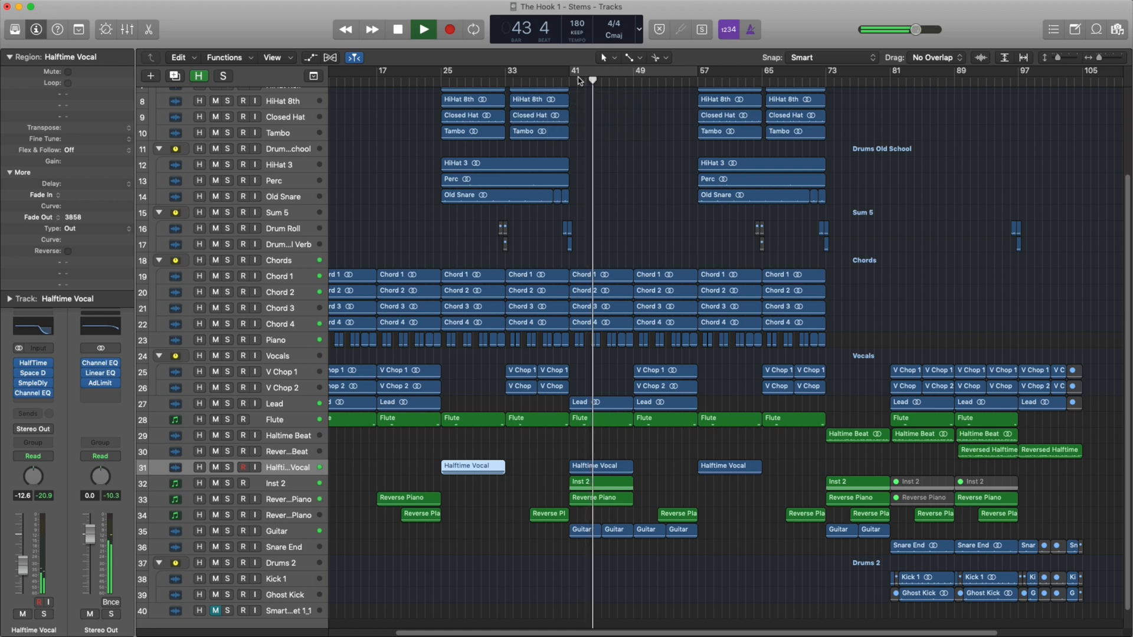
drag(571, 78, 630, 84)
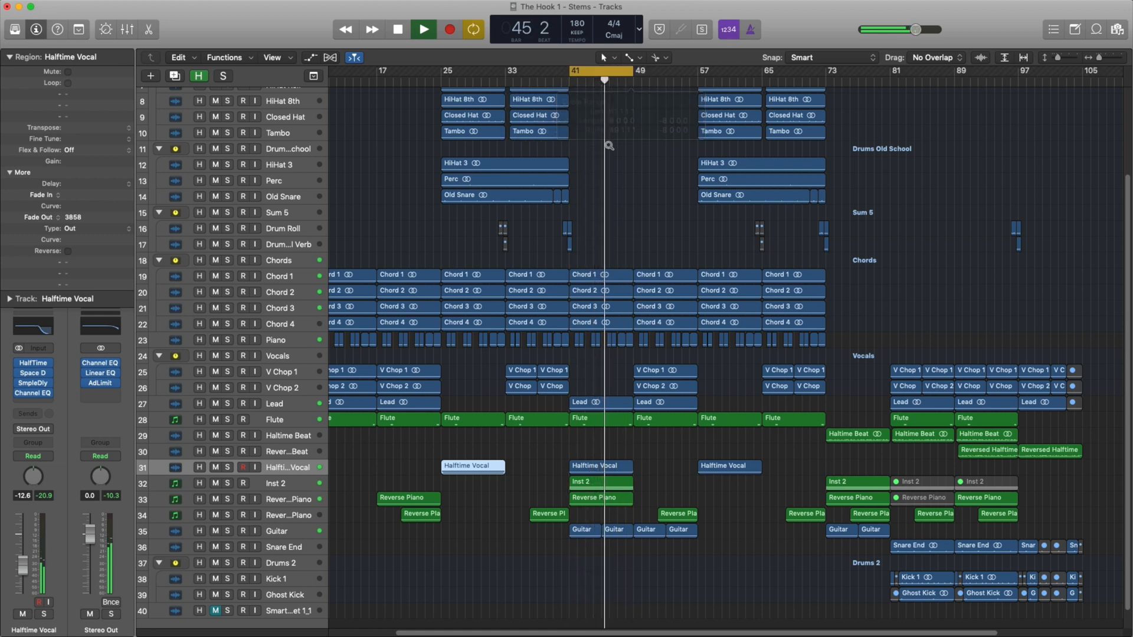
scroll(609, 150, up, 5)
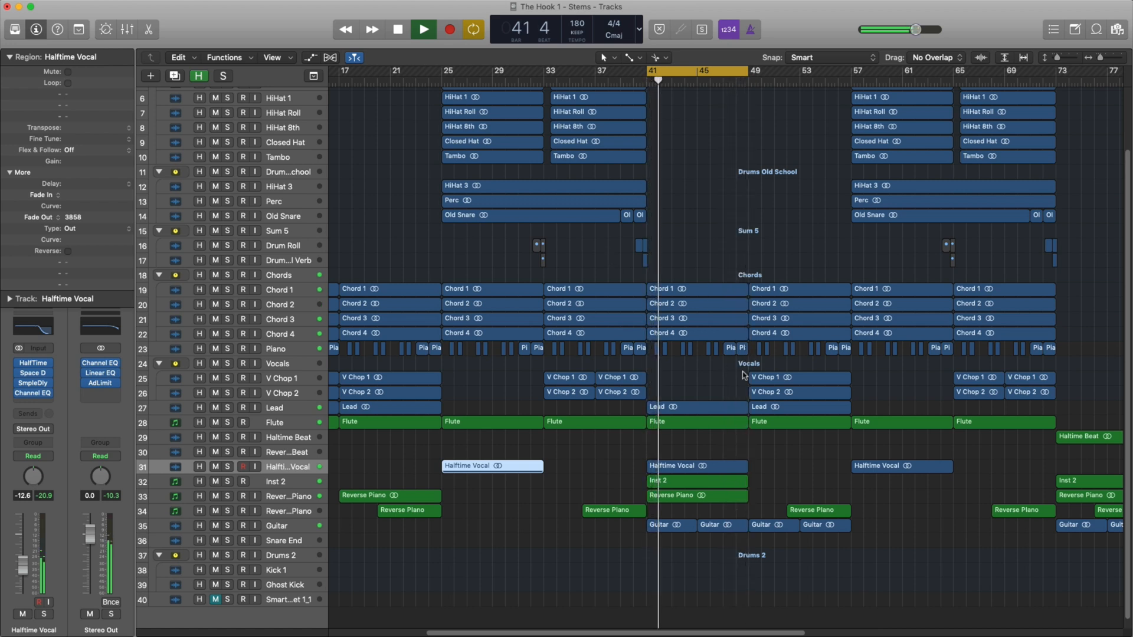
key(space)
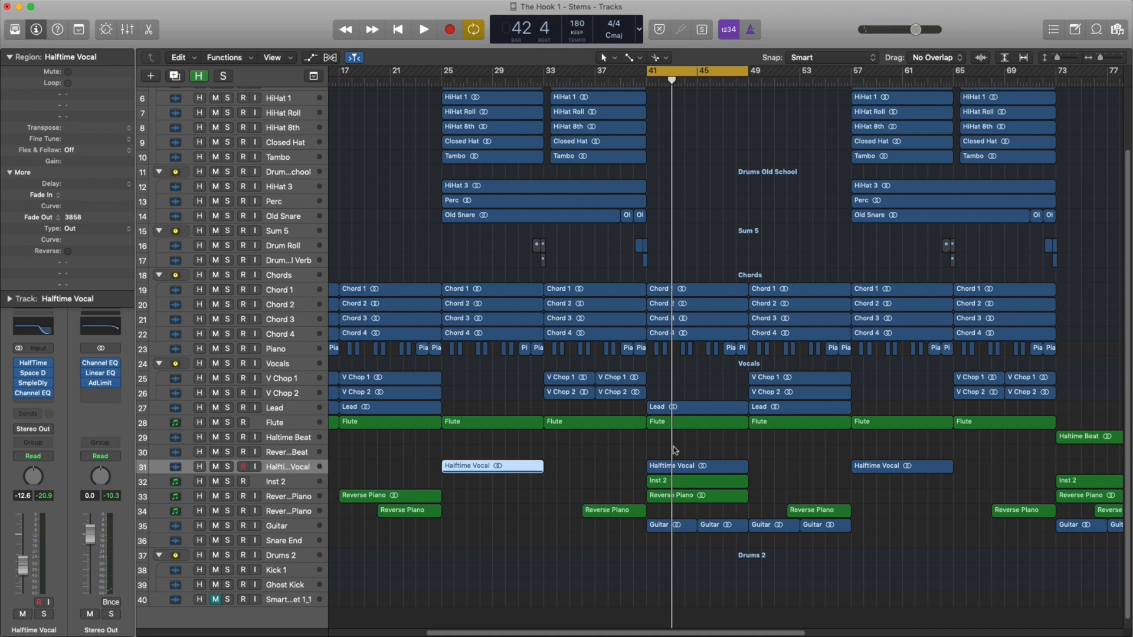
Select the Halftime Vocal region at bar 41, play the Guitar track soloed, and return to the full mix.
click(675, 467)
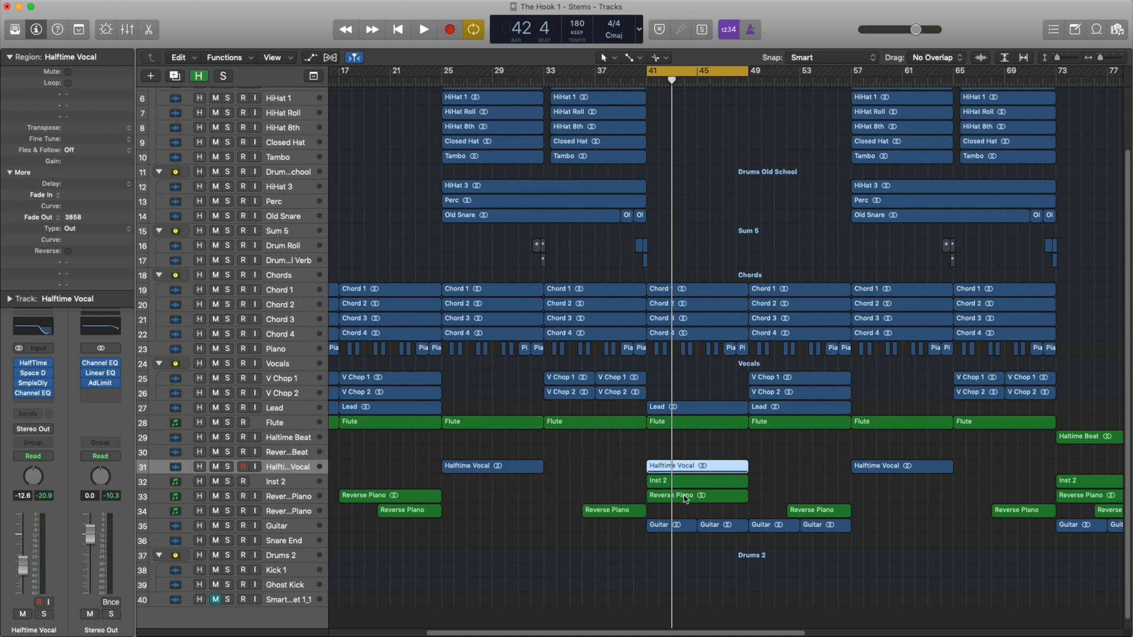
click(227, 526)
key(space)
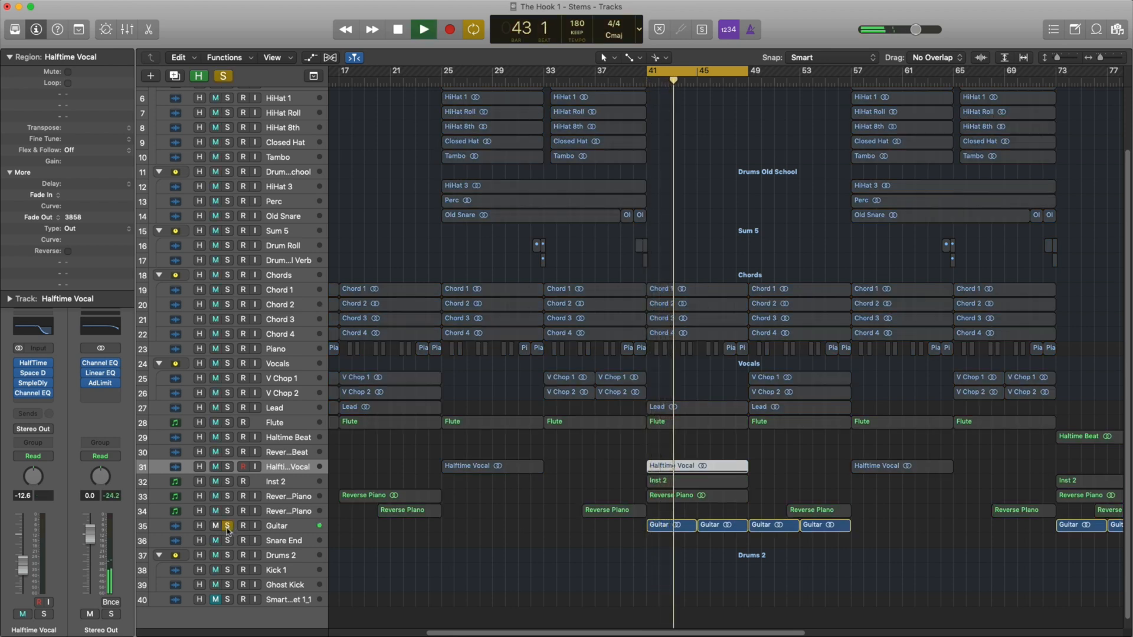
scroll(601, 534, up, 5)
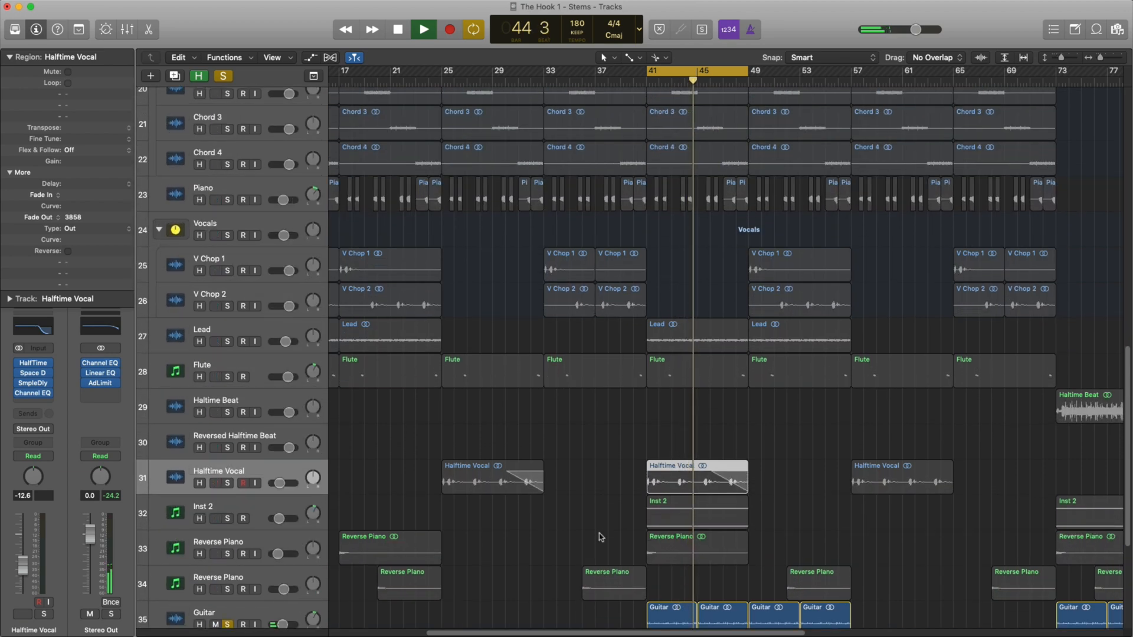
scroll(599, 537, down, 3)
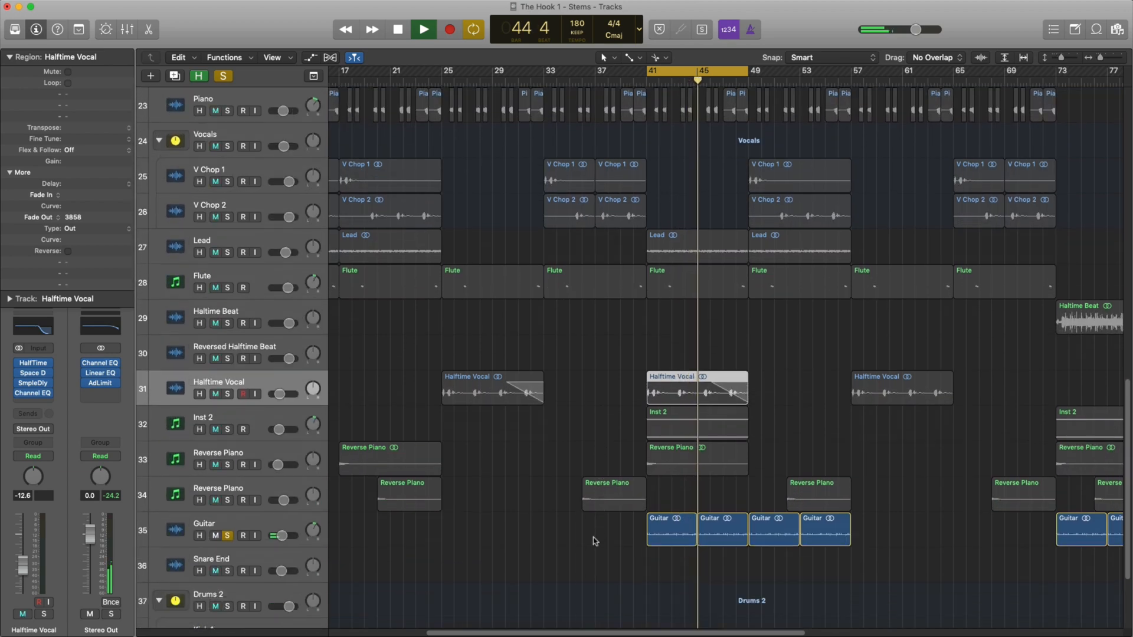
click(227, 536)
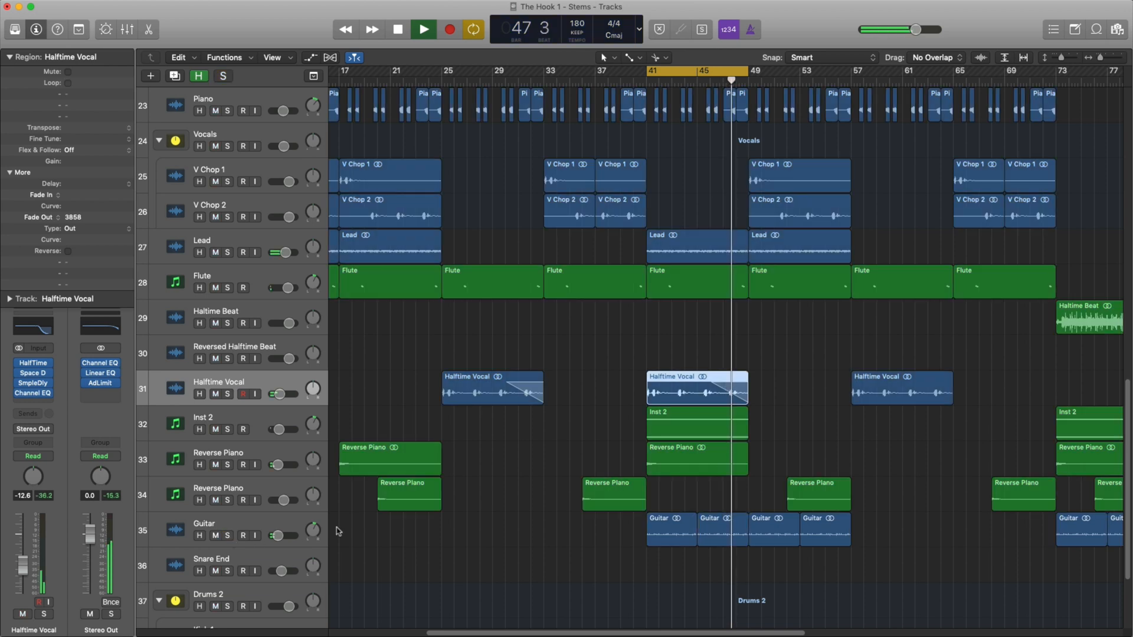
Turn off the cycle and play the full mix past bar 57 with the whole arrangement in view.
scroll(462, 460, down, 2)
click(742, 72)
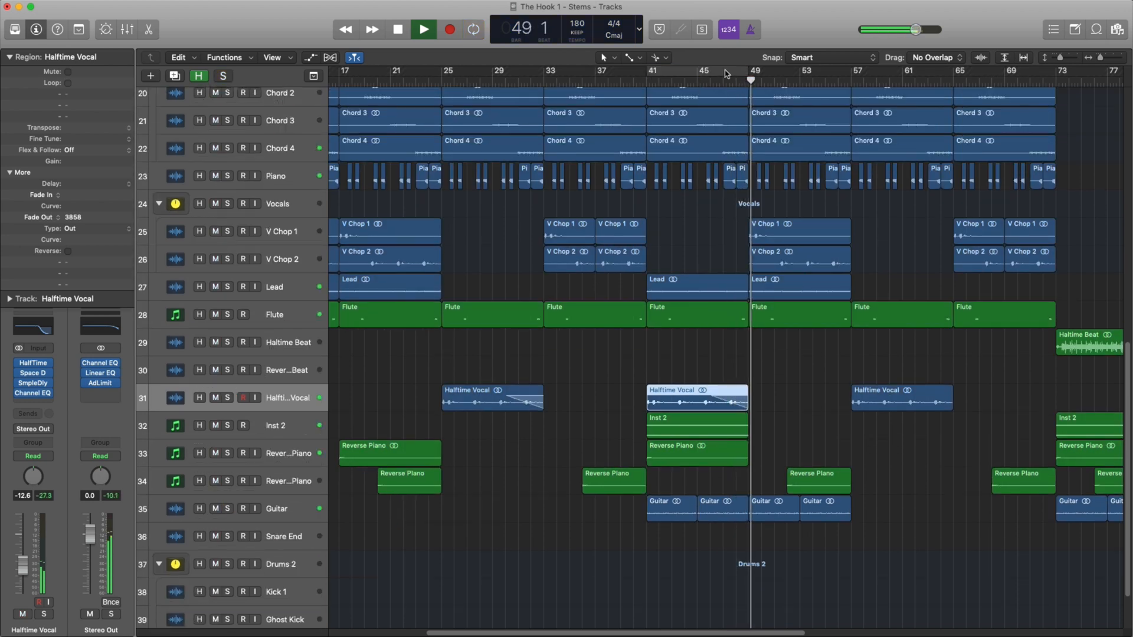
key(super+Up)
key(super+Left)
key(super+Left)
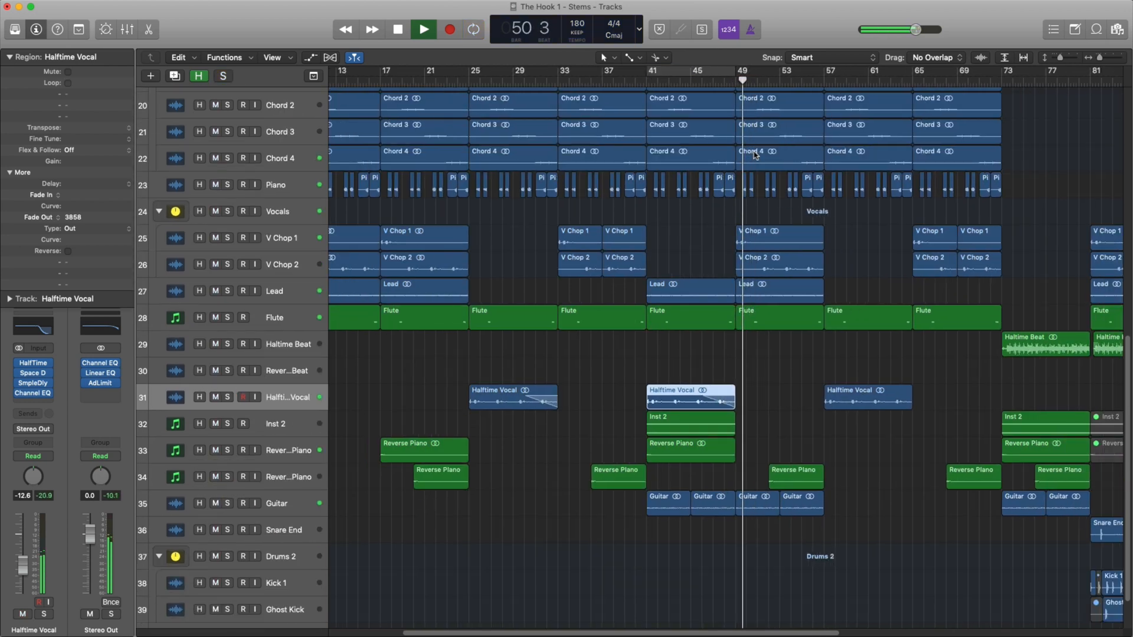
key(super+Up)
key(super+Left)
key(super+Up)
key(super+Up)
key(super+Up)
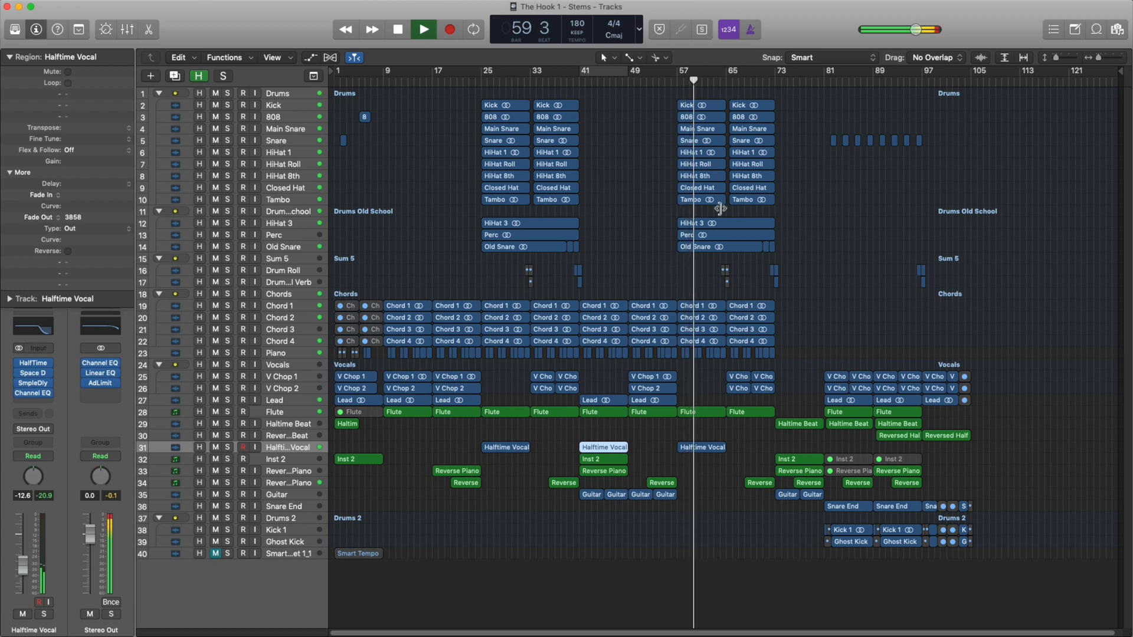
key(space)
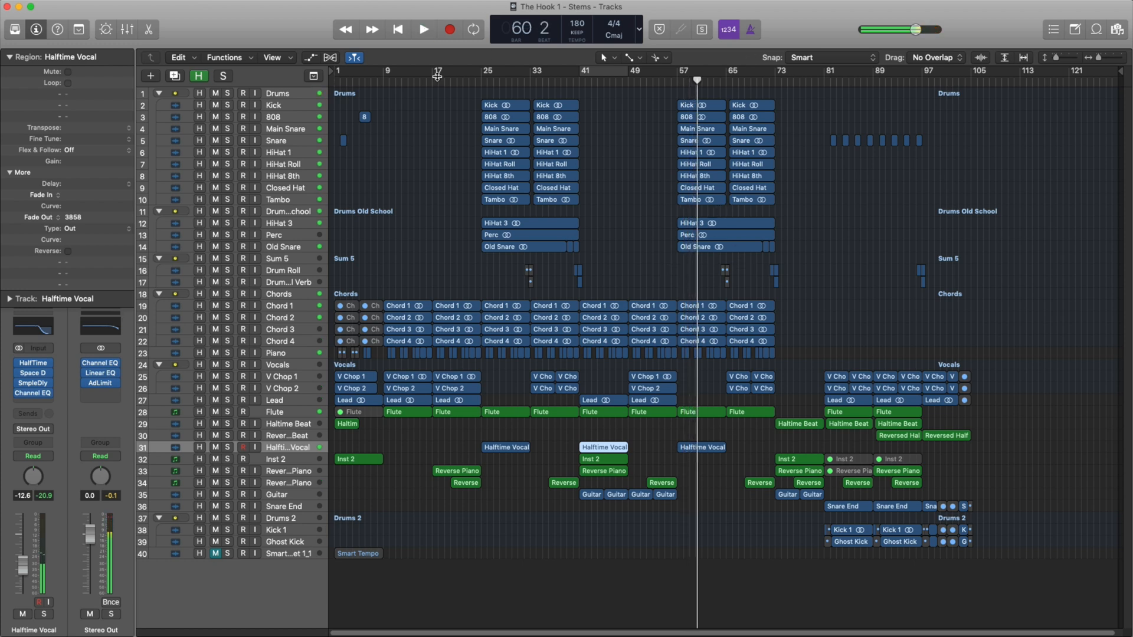
Move the playhead to about bar 71 and play the full mix through the transition into bar 73.
click(763, 86)
key(space)
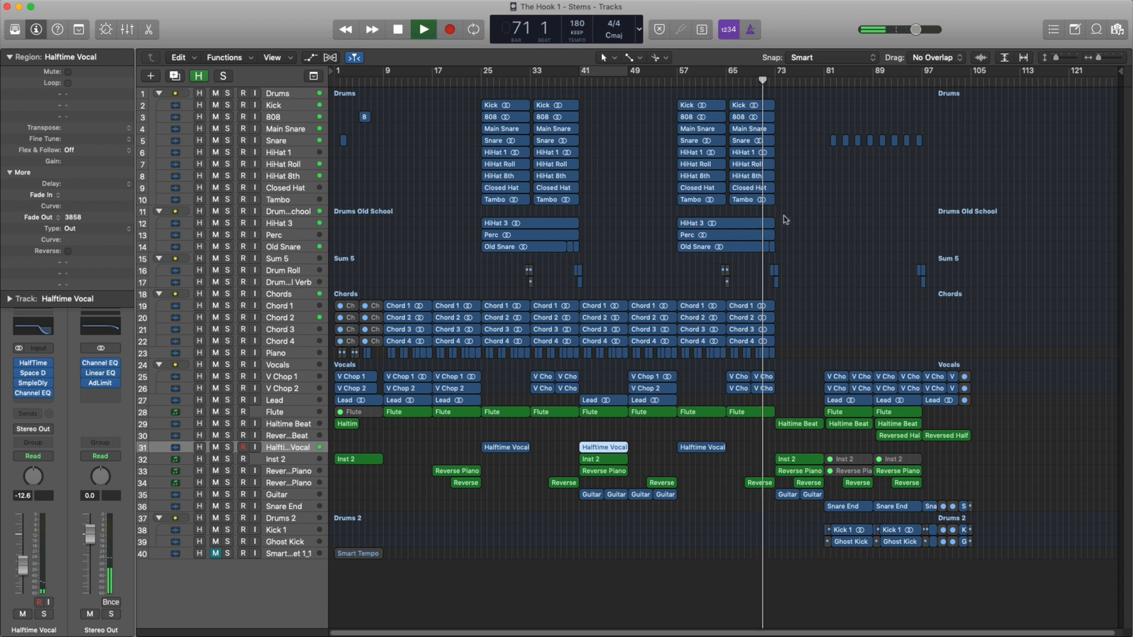
key(super+Right)
key(super+Right)
key(super+Right)
key(super+Right)
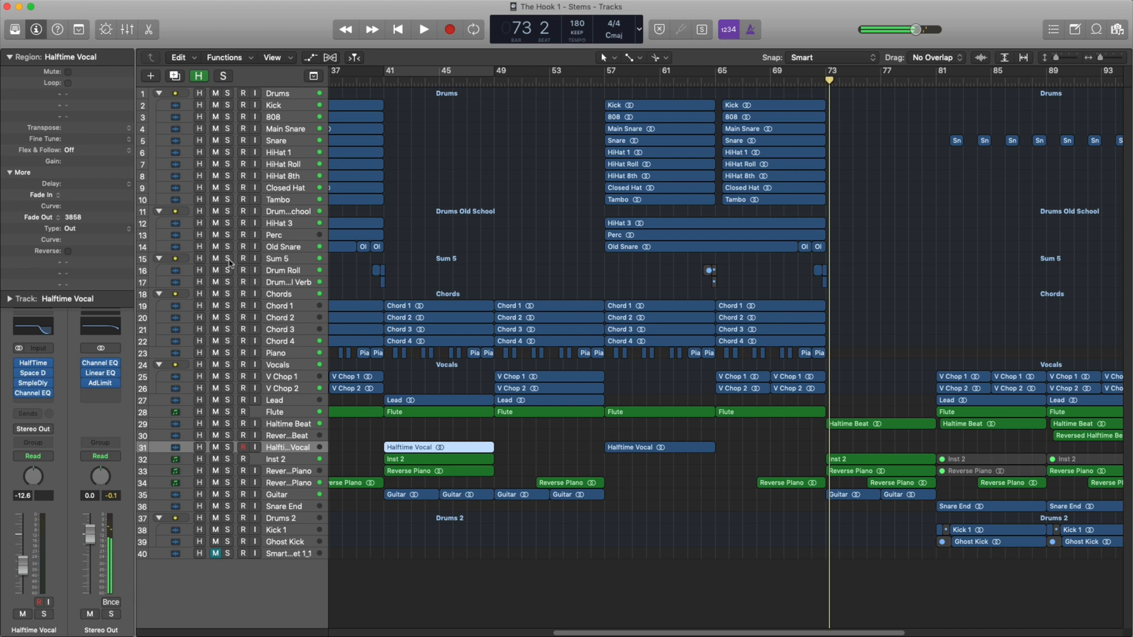
Play the Sum 5 drum roll stack soloed from about bar 71 to bar 74, and clear its solo.
click(228, 259)
click(801, 88)
key(space)
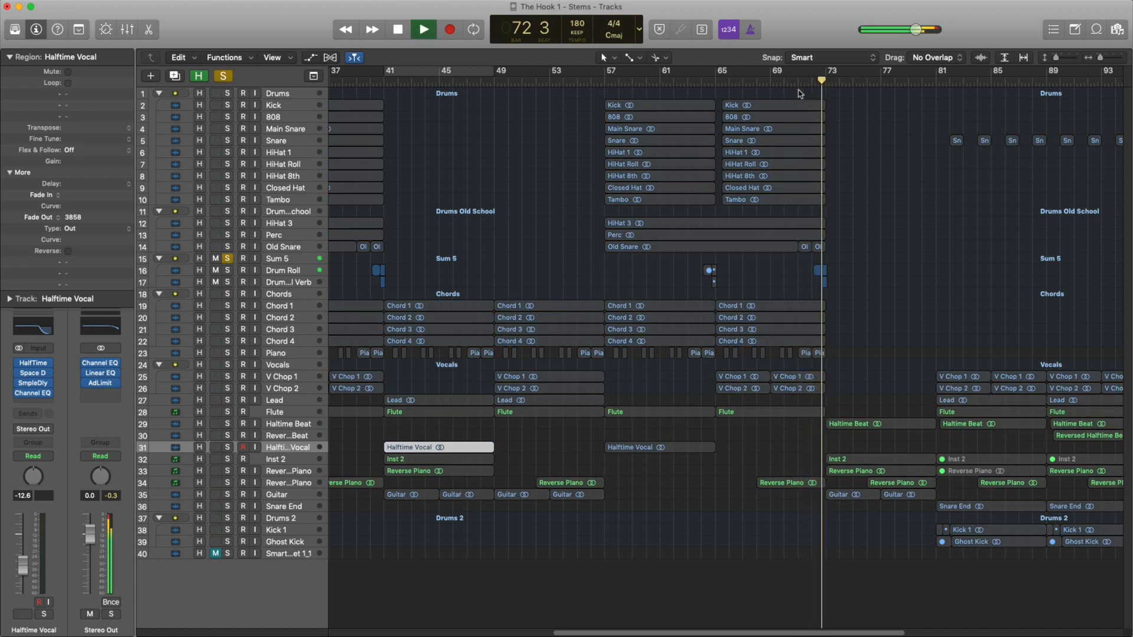
key(space)
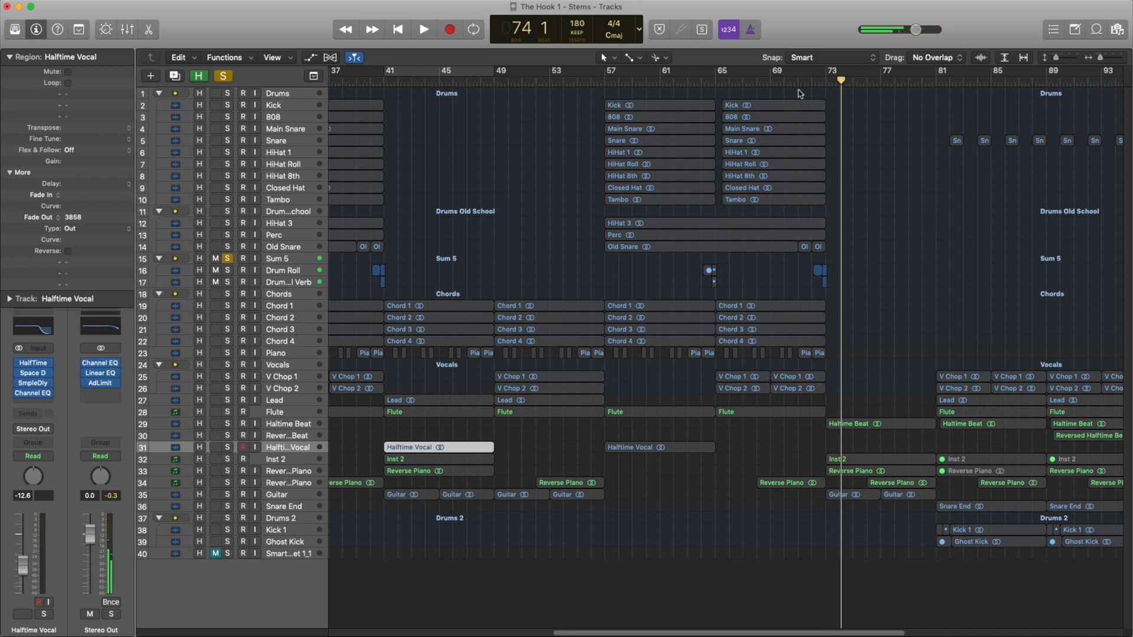
click(227, 259)
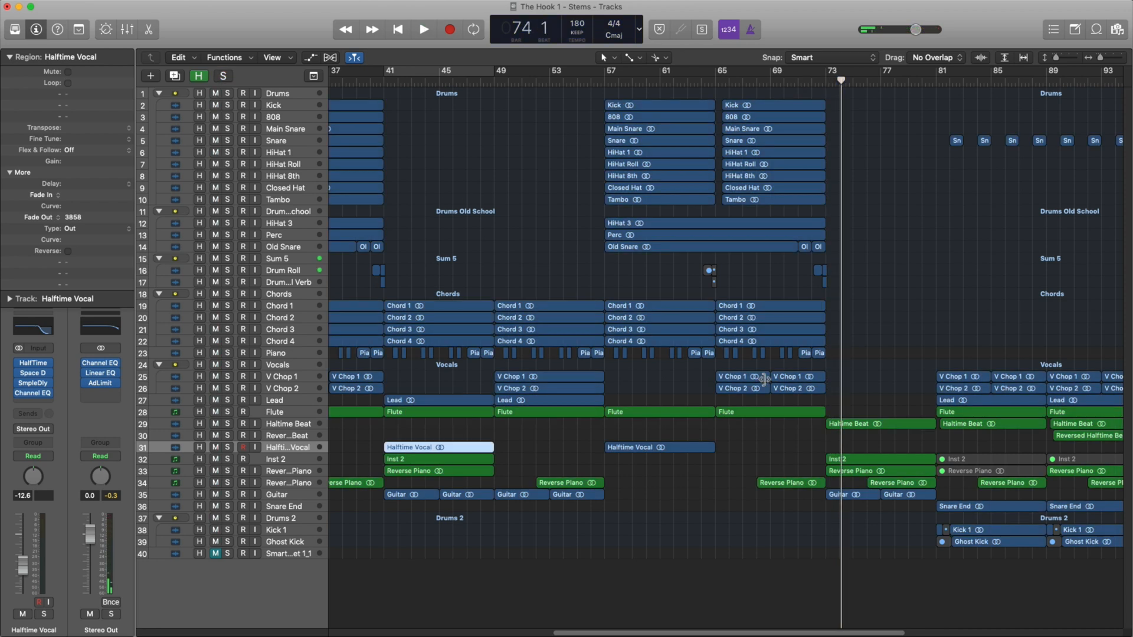
scroll(760, 335, right, 8)
scroll(761, 336, left, 2)
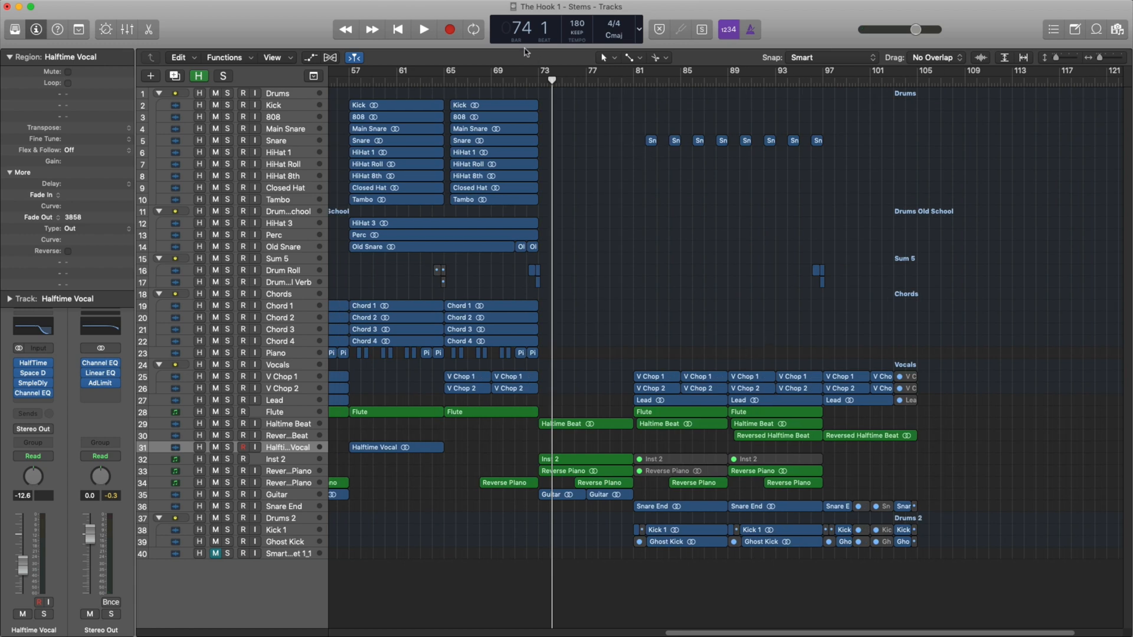
Cycle bars 73 to 81 and play the full mix of that section.
drag(540, 79, 639, 74)
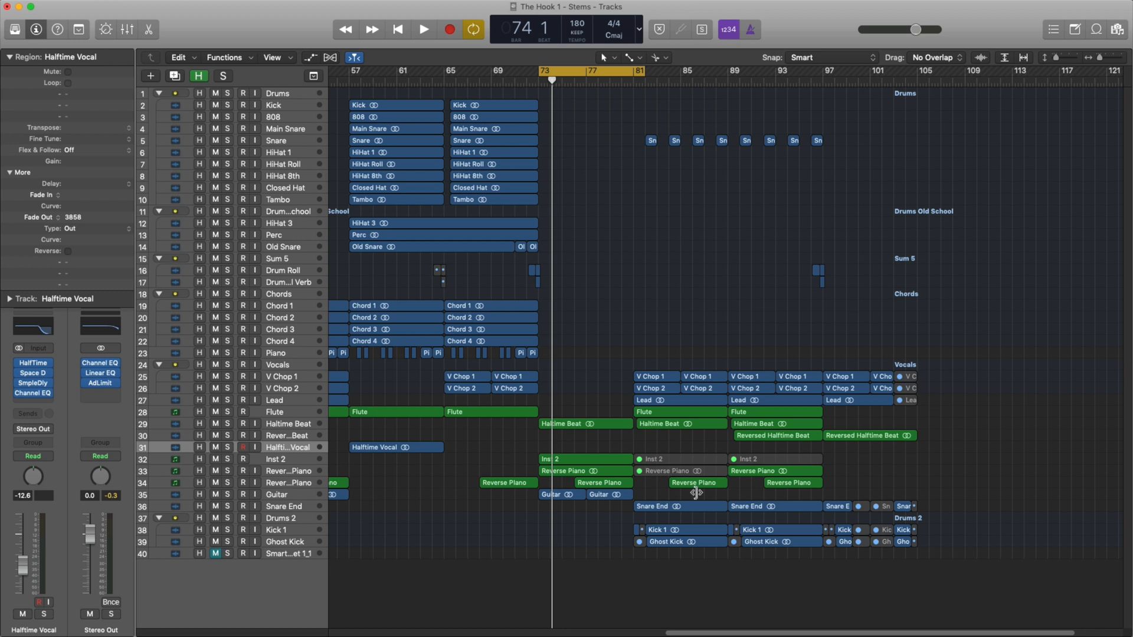
key(space)
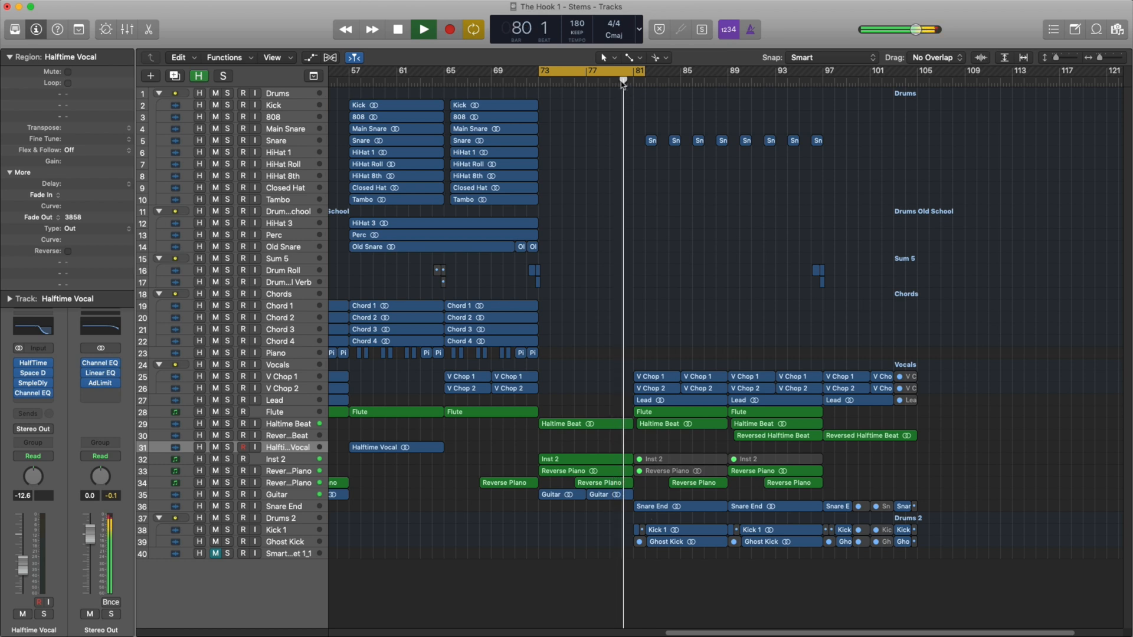
key(space)
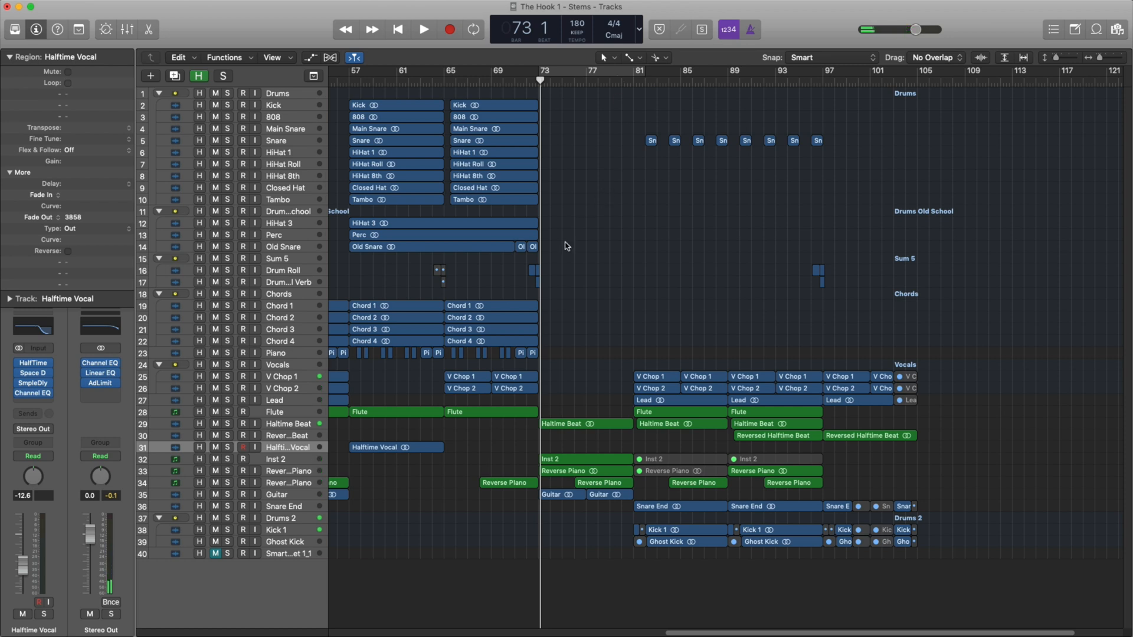
Select the Haltime Beat, Inst 2, Reverse Piano and Guitar regions at bar 73 one after another.
click(591, 426)
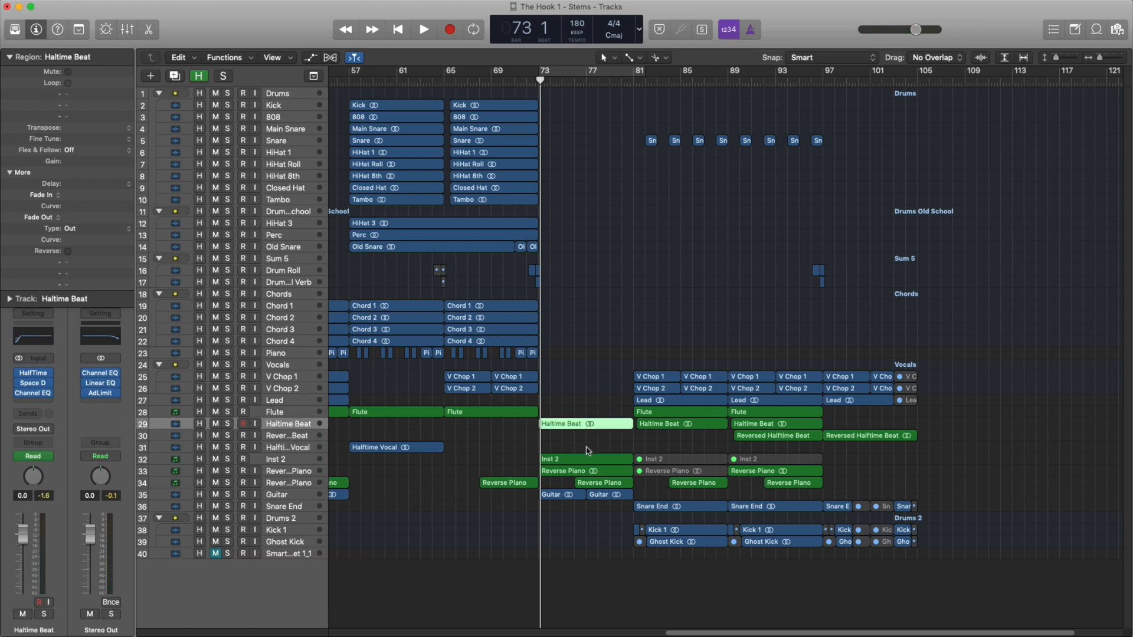
click(585, 462)
click(590, 471)
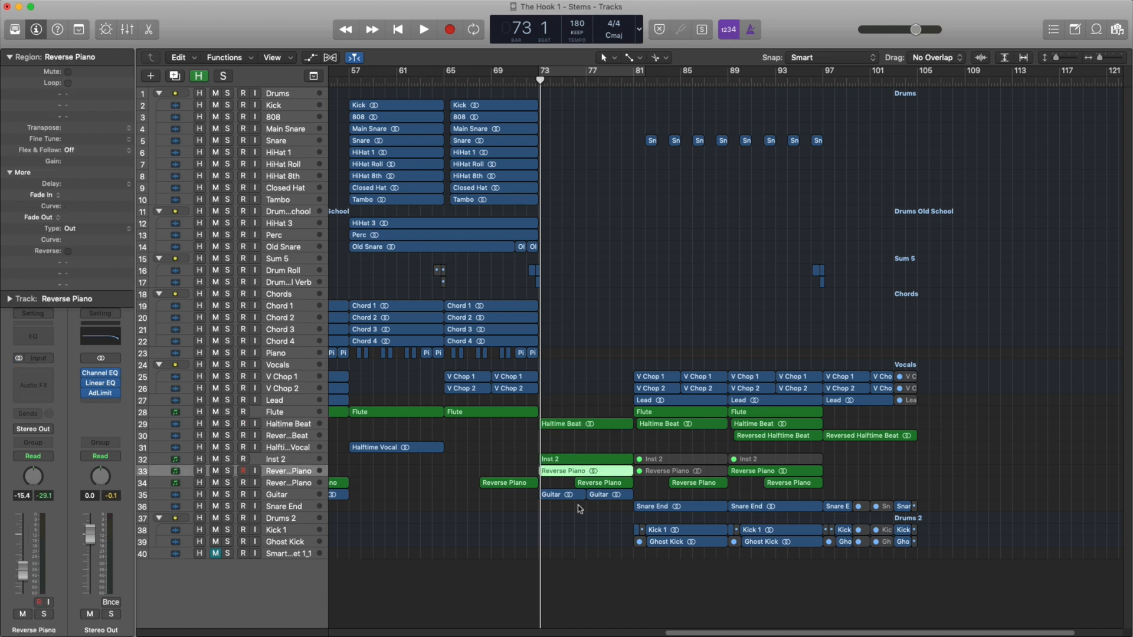
click(570, 498)
Play the Guitar track soloed from bar 73 to about bar 75.
click(227, 494)
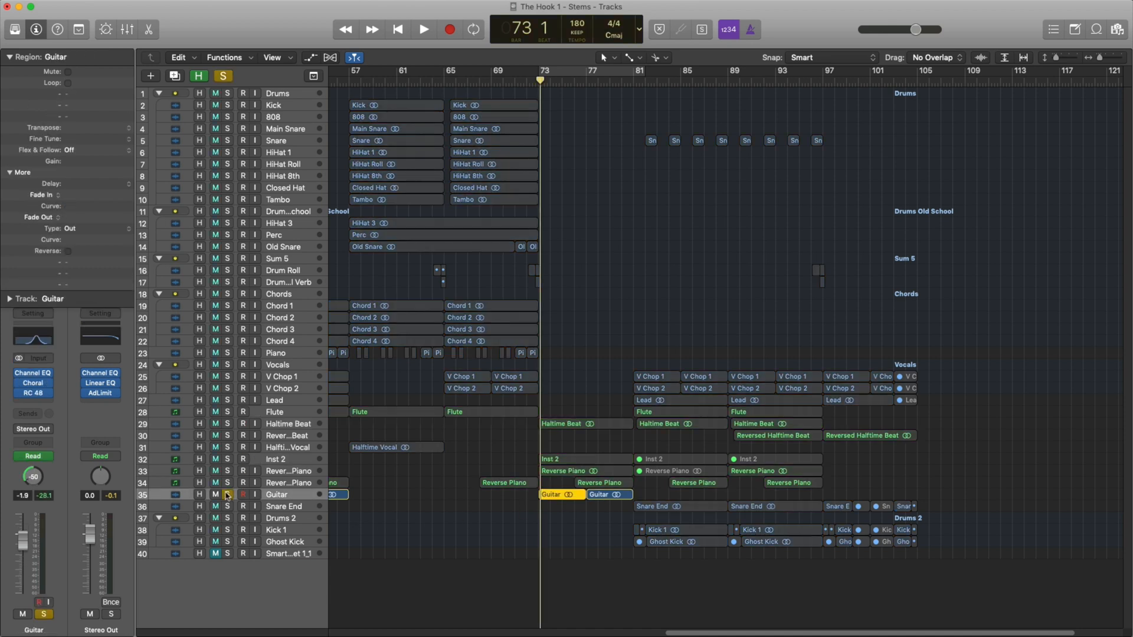
key(space)
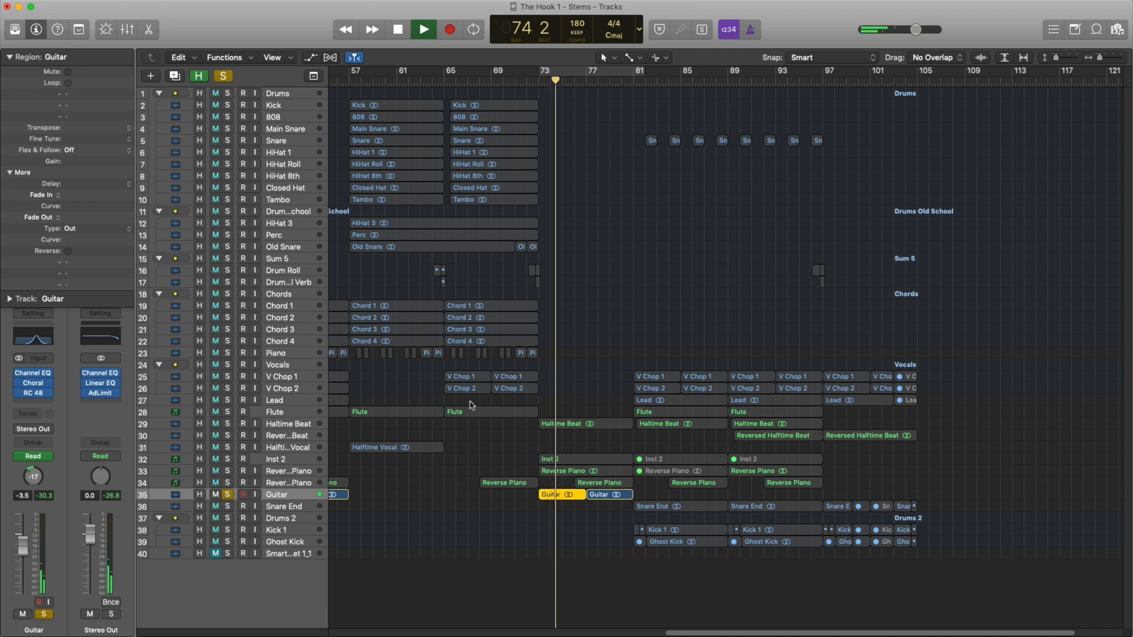
key(space)
Cycle bars 81 to 93, clear the Guitar track's solo, and play the full mix of that section.
drag(637, 79, 775, 76)
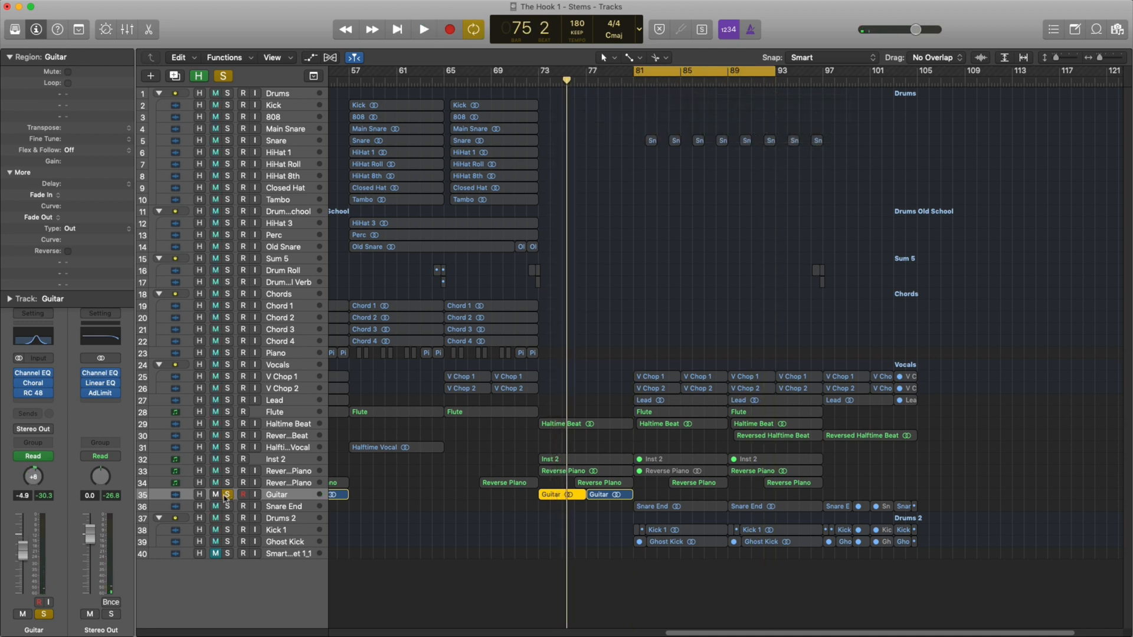
click(227, 495)
key(space)
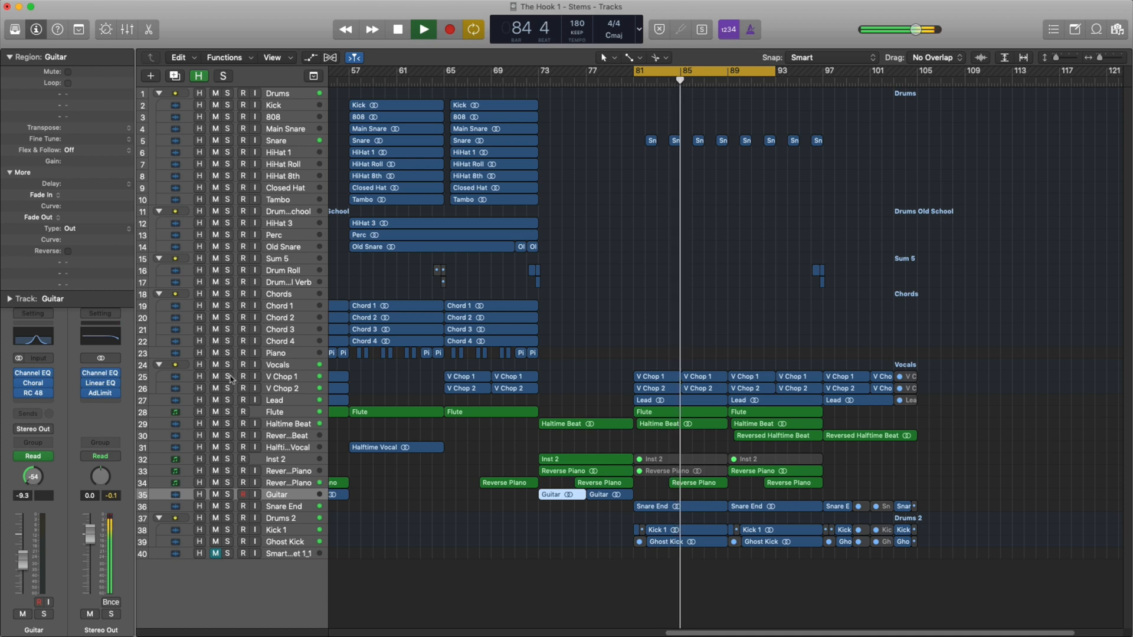
Solo the Drums 2 stack during playback, return to the full mix, and stop playback.
click(227, 519)
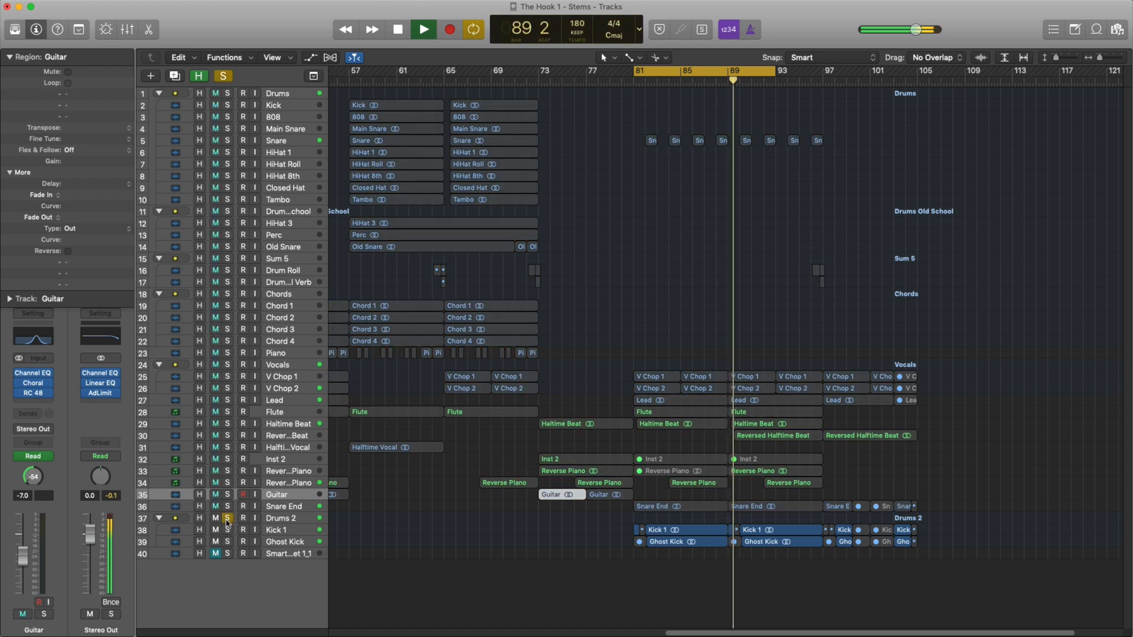
click(228, 518)
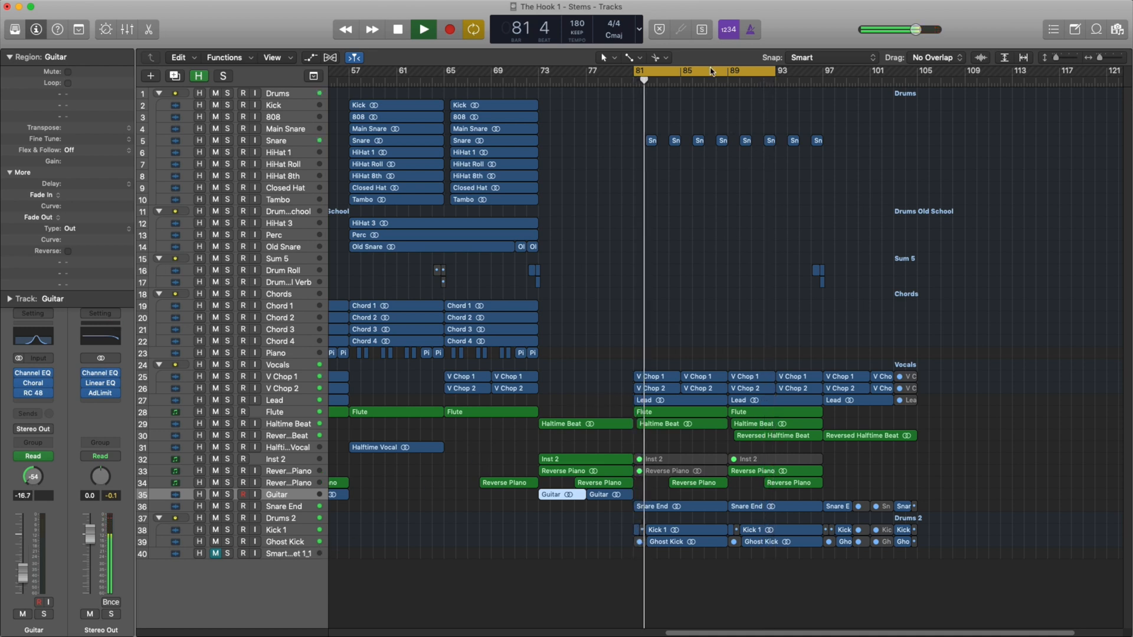
key(space)
Cycle bars 97 to 105 and play the full mix, turning the cycle off to let the ending play out.
drag(711, 71, 916, 79)
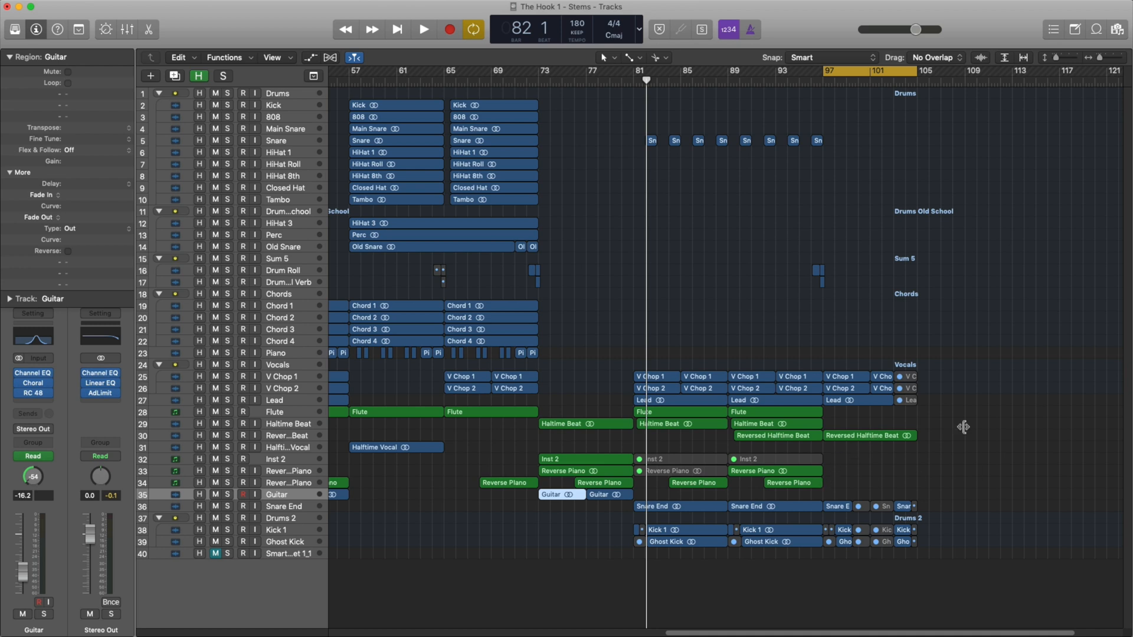
key(space)
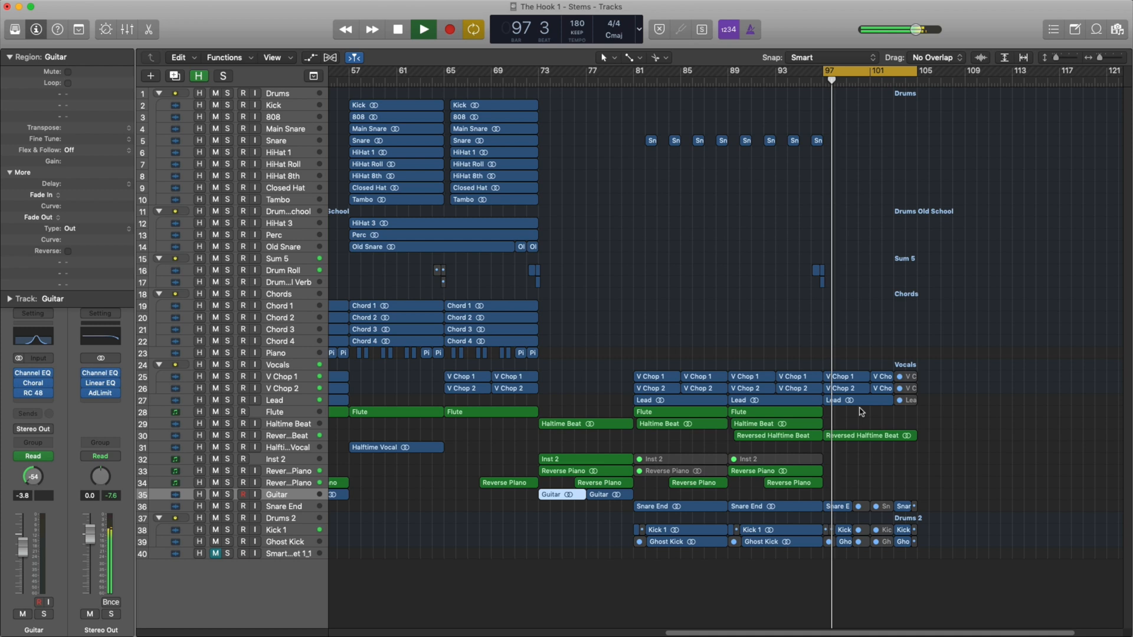
click(892, 75)
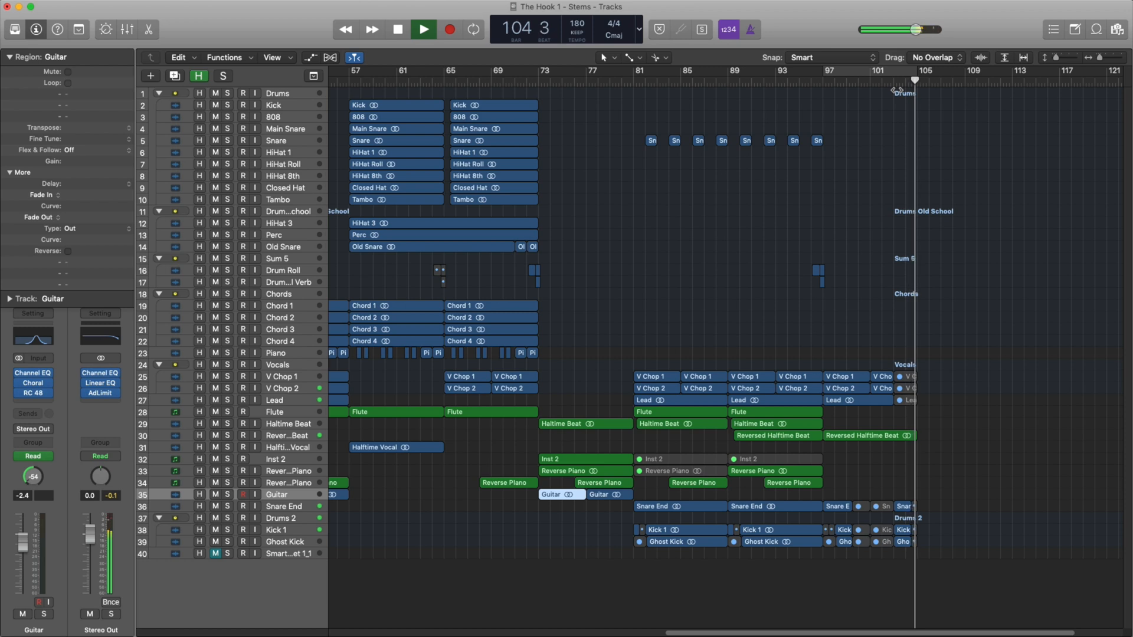
key(space)
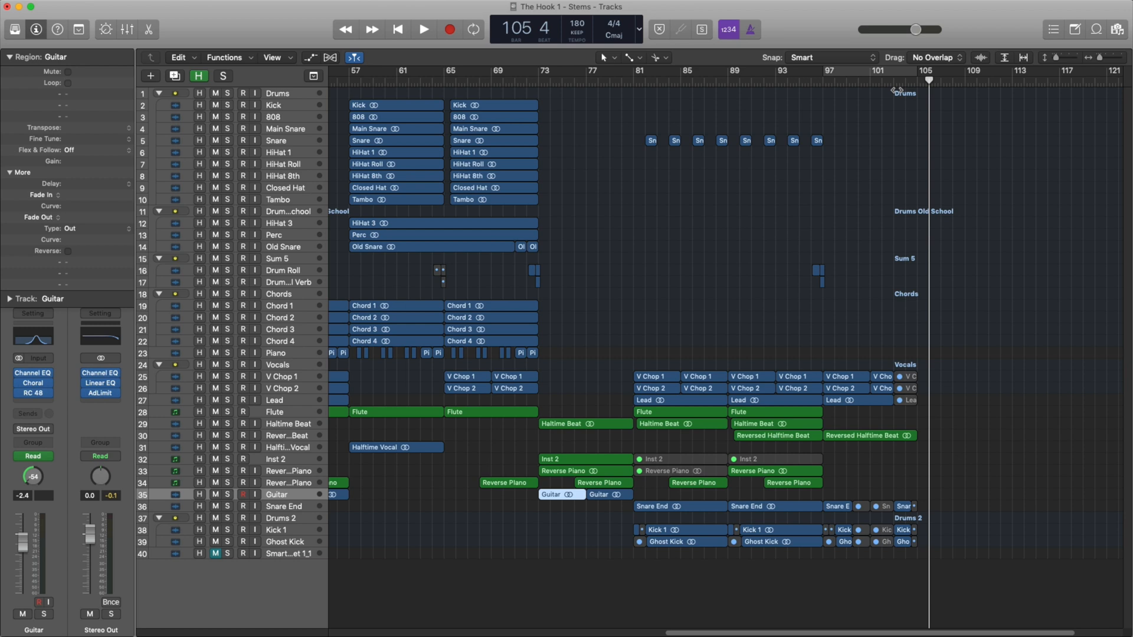
Play the whole beat from bar 1 past bar 105 with the full arrangement in view, and return the playhead to the start.
key(Return)
key(z)
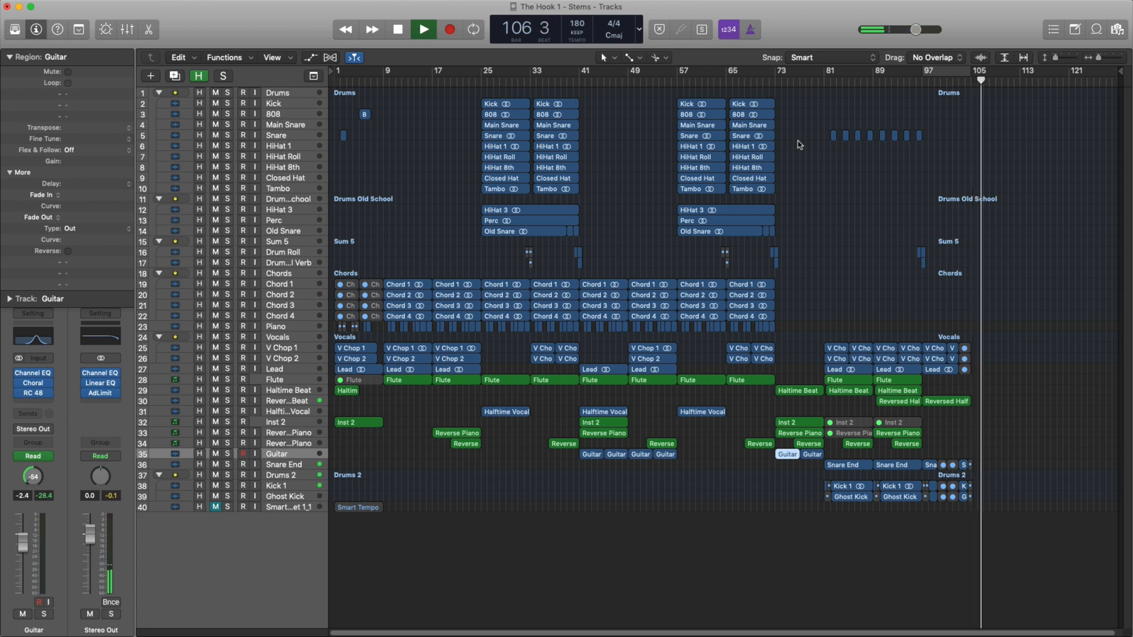
key(Return)
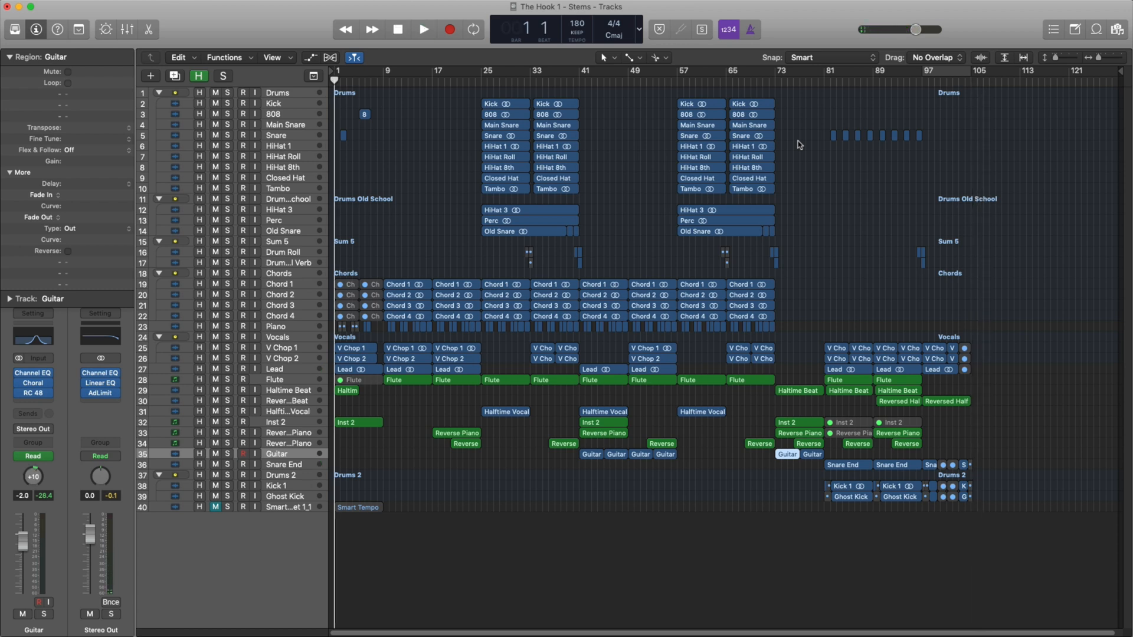